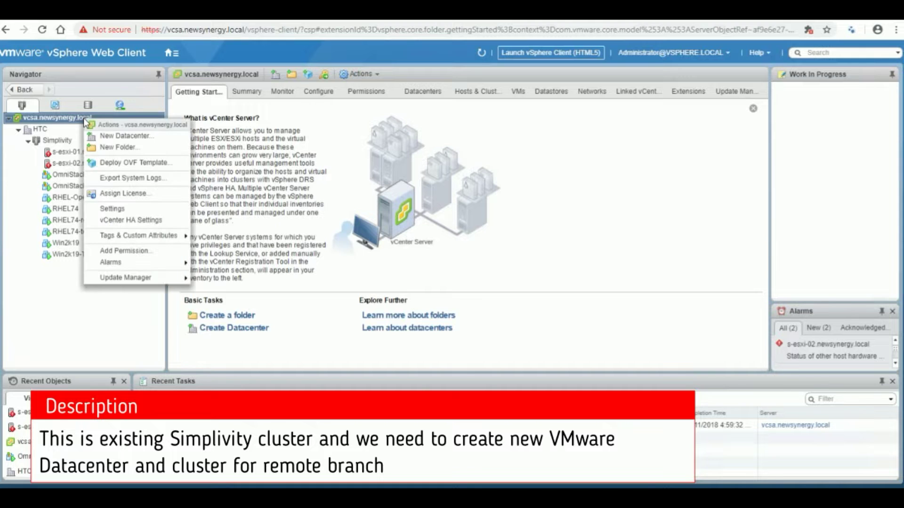
Create a new datacenter named HTC-R under the vCenter.
left_click(132, 137)
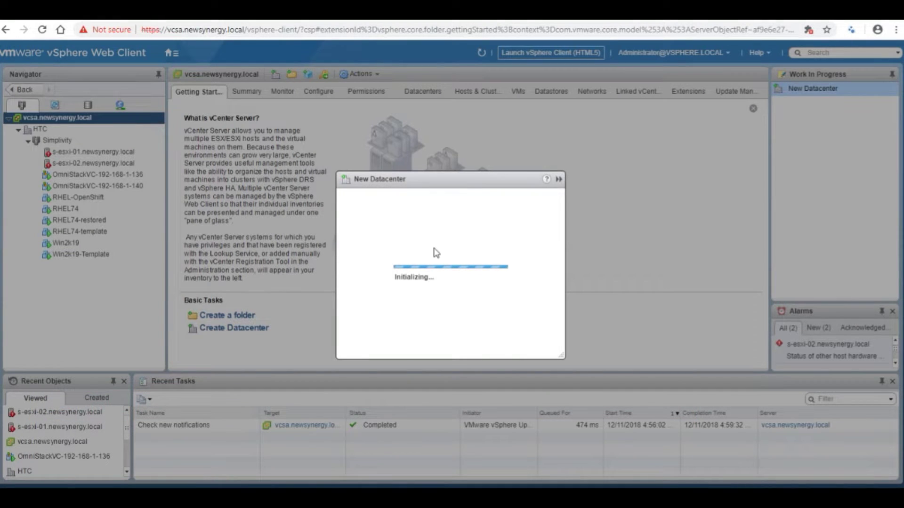
type("HTC-R")
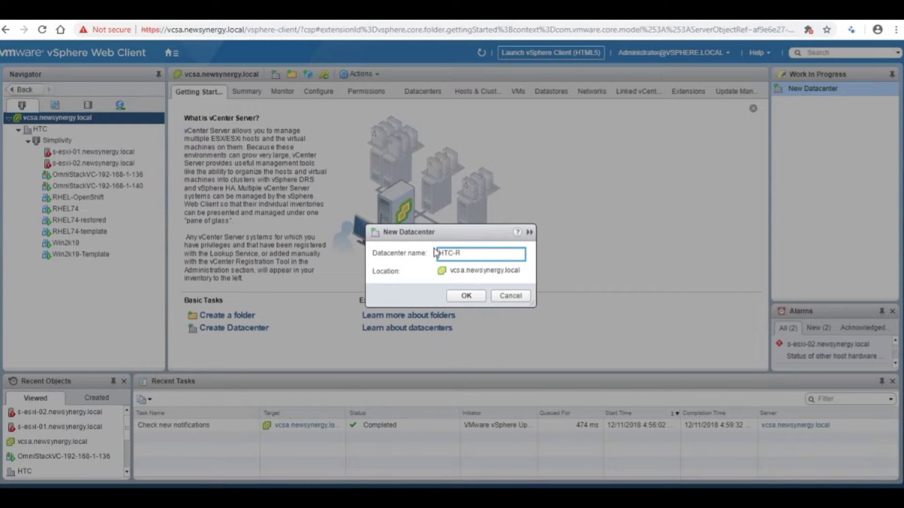
left_click(466, 295)
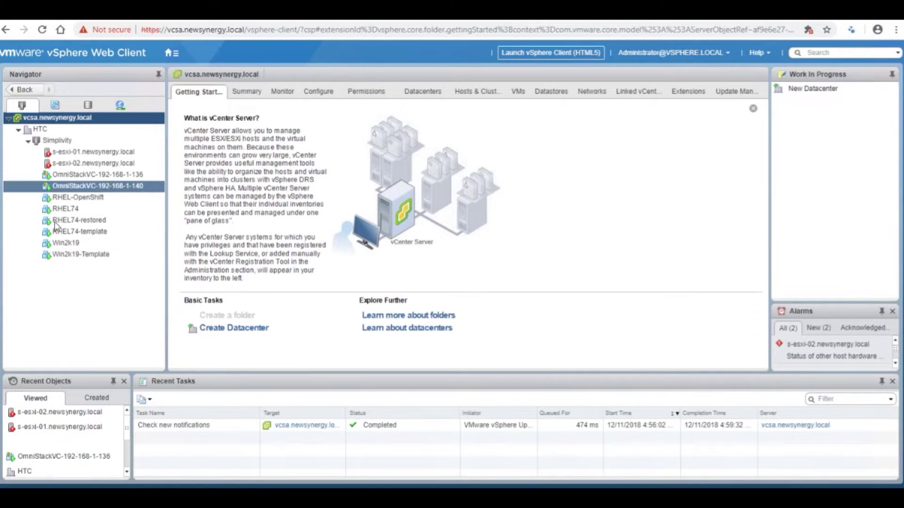
Add a new cluster named Simplivity-R inside the HTC-R datacenter.
left_click(40, 266)
right_click(40, 266)
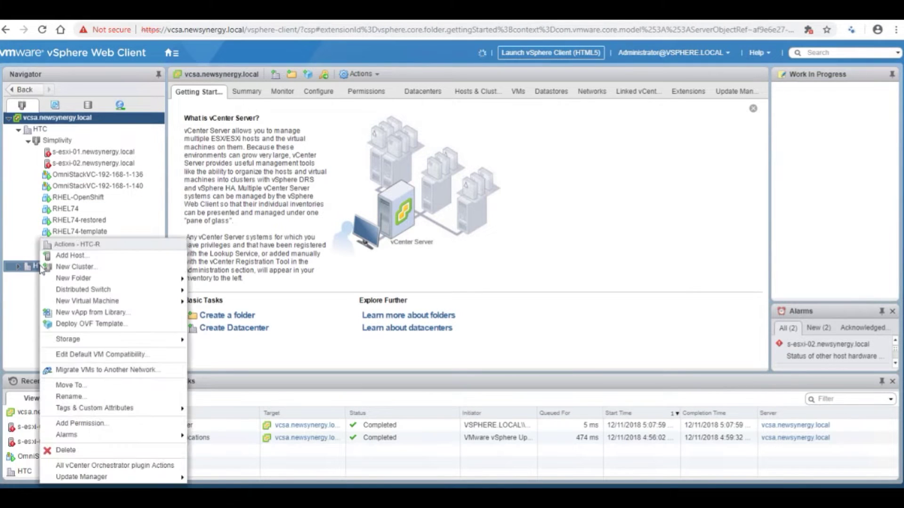
left_click(77, 267)
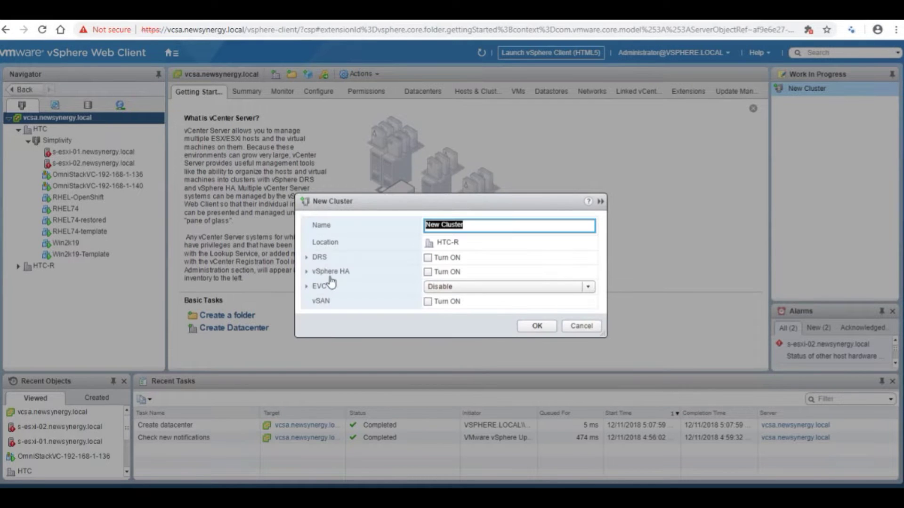
type("Simplivity-R")
left_click(528, 331)
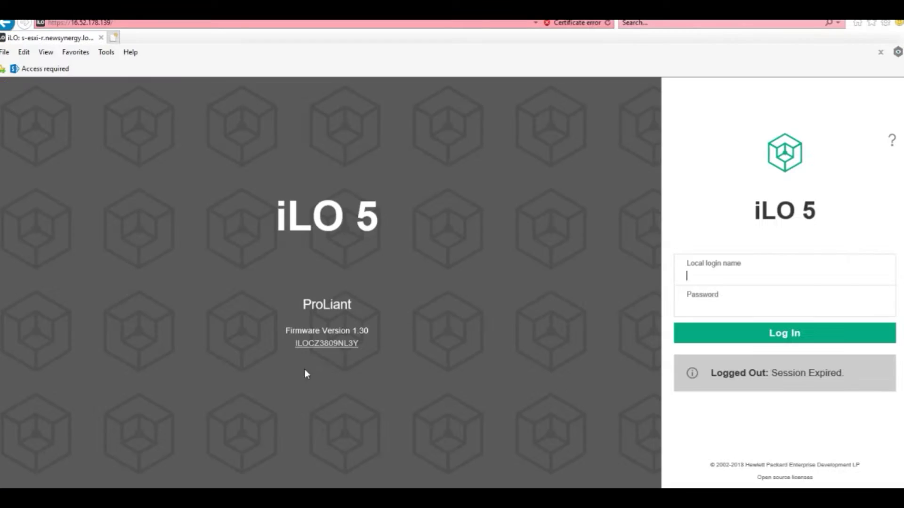
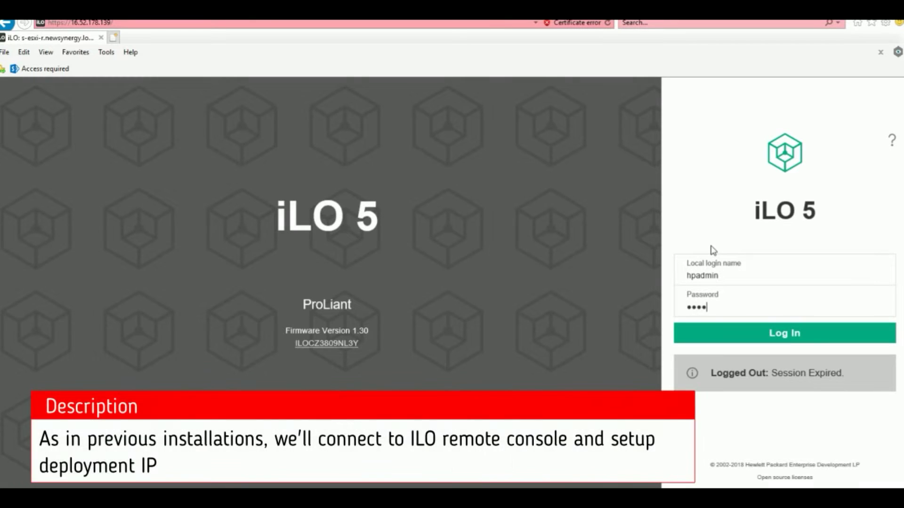
Log in to iLO 5 with the admin credentials and launch the Integrated Remote Console.
key("Return")
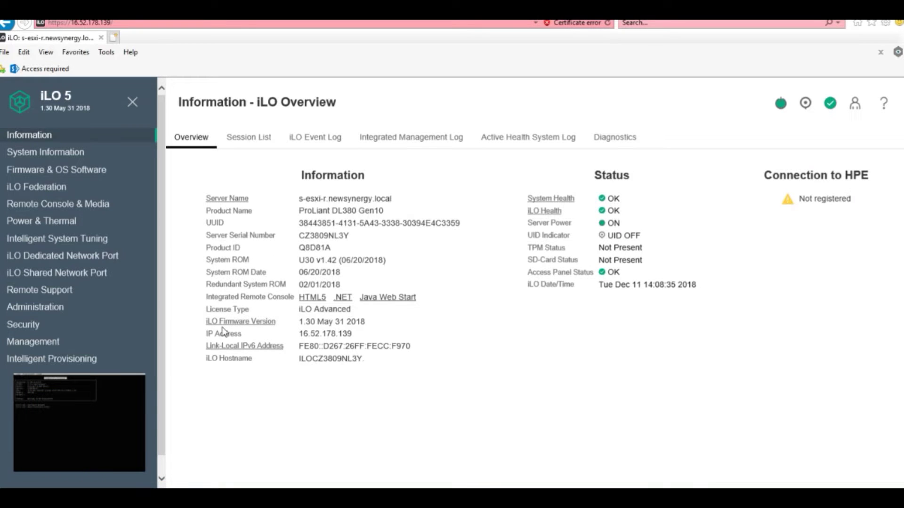
left_click(343, 298)
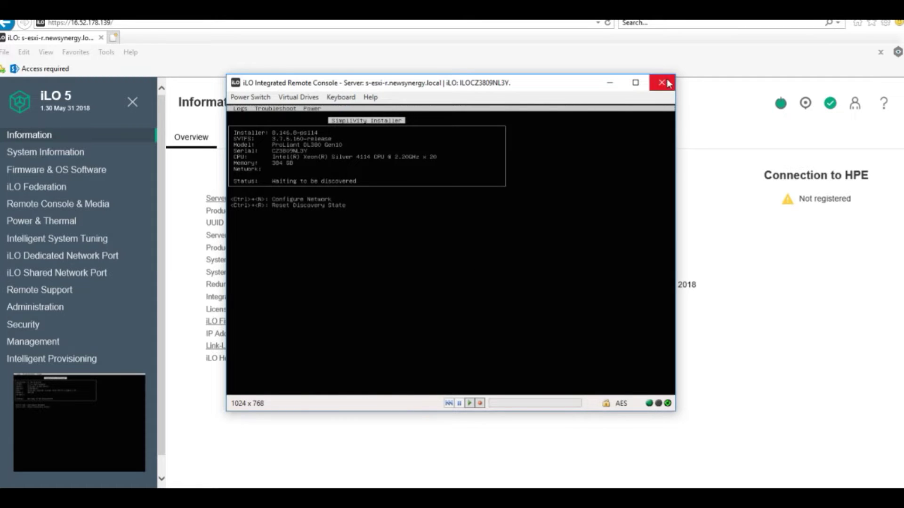
Apply a static IP of 192.168.1.120 with netmask 255.255.255.0 in the installer's network settings.
left_click_drag(678, 414, 835, 480)
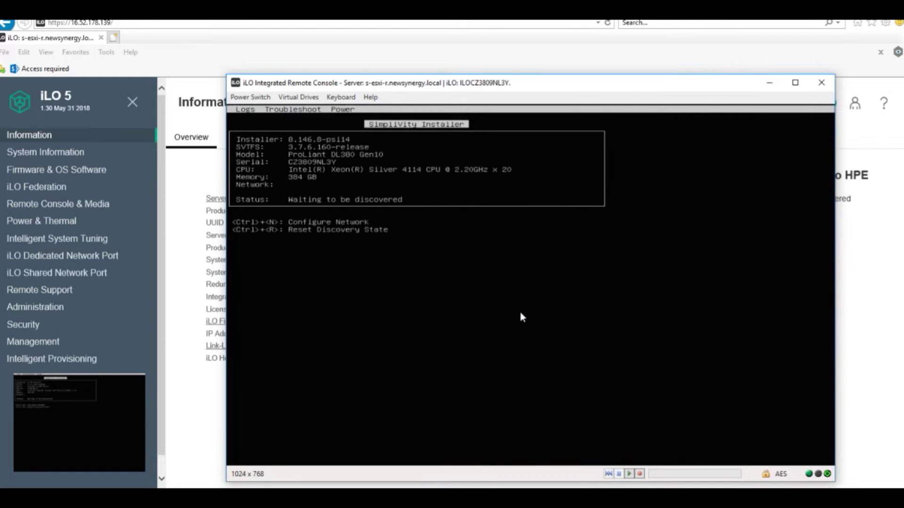
key("ctrl+n")
key("Tab")
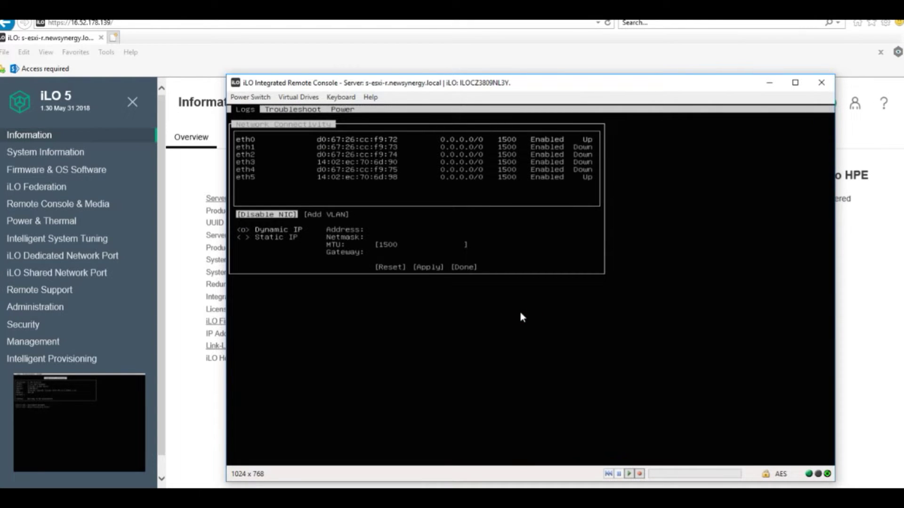
key("Tab")
key("Tab")
key("Down")
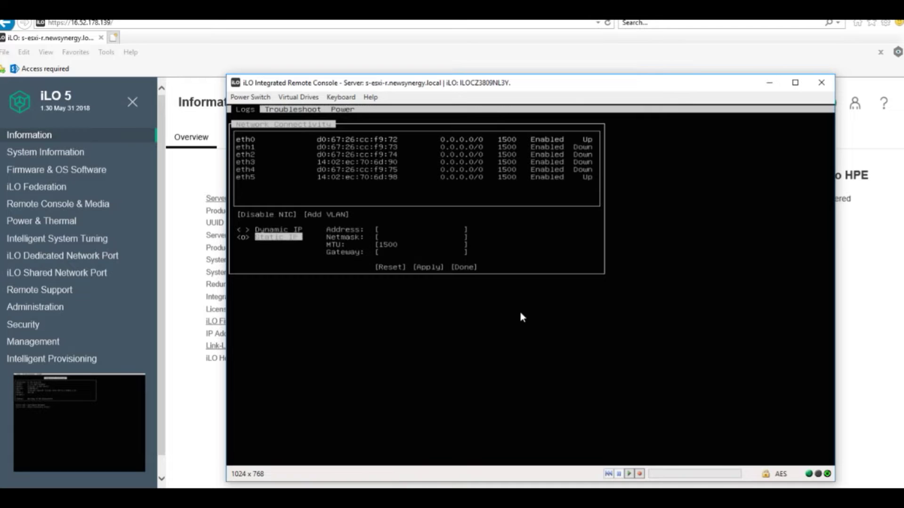
key("Tab")
type("192.168.")
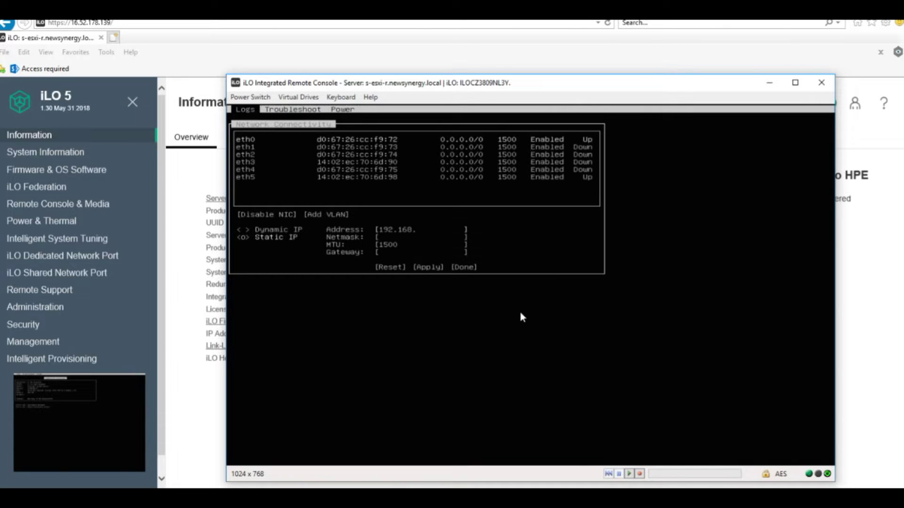
type("1.120")
key("Tab")
type("255.2")
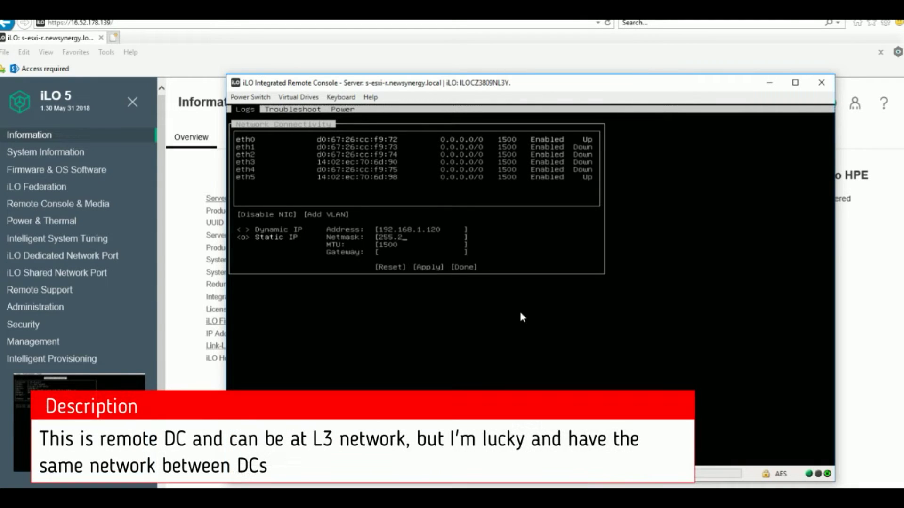
type("55.255.0")
key("Tab")
key("Tab")
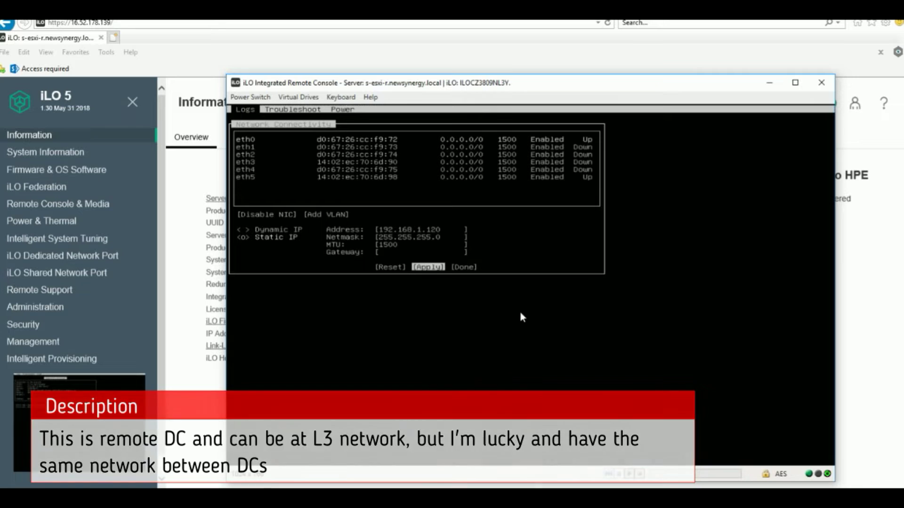
key("Return")
key("Tab")
key("Return")
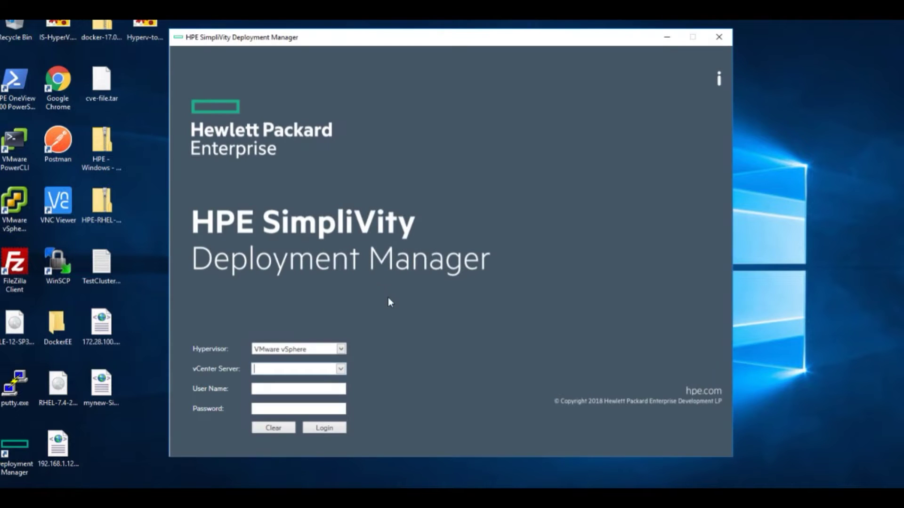
Log in to vcsa.newsynergy.local and choose the Simplivity-R cluster under HTC-R.
left_click(341, 370)
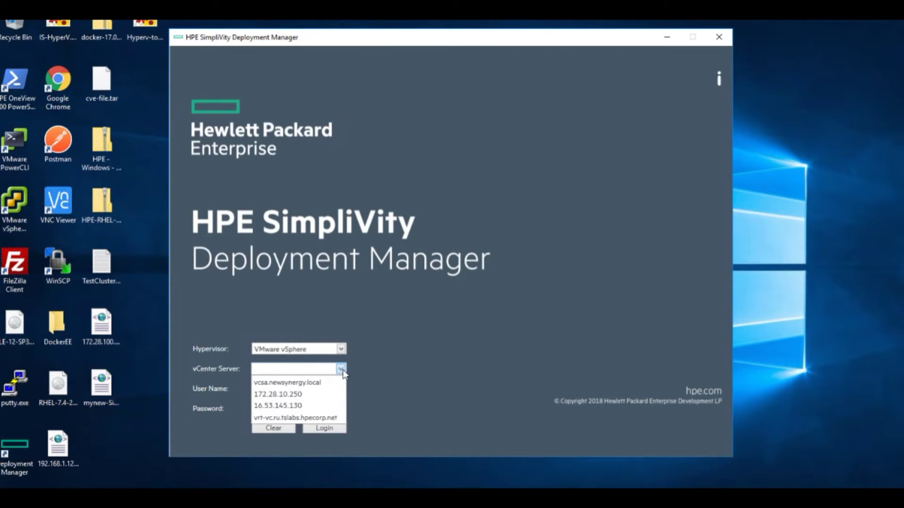
left_click(329, 384)
key("Return")
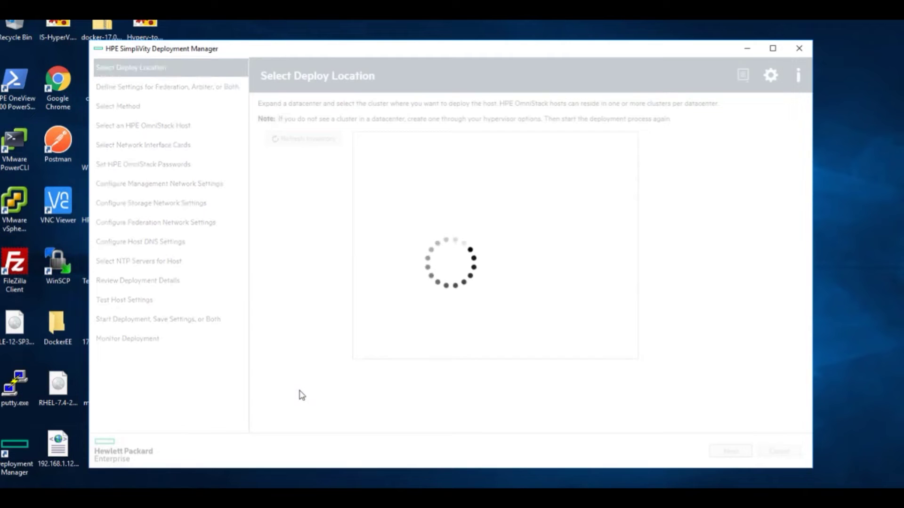
left_click(385, 142)
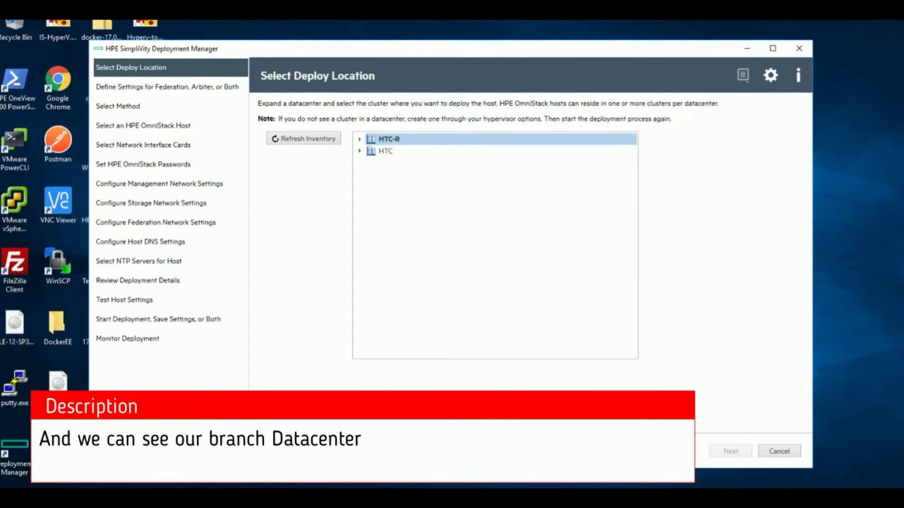
left_click(359, 139)
left_click(384, 151)
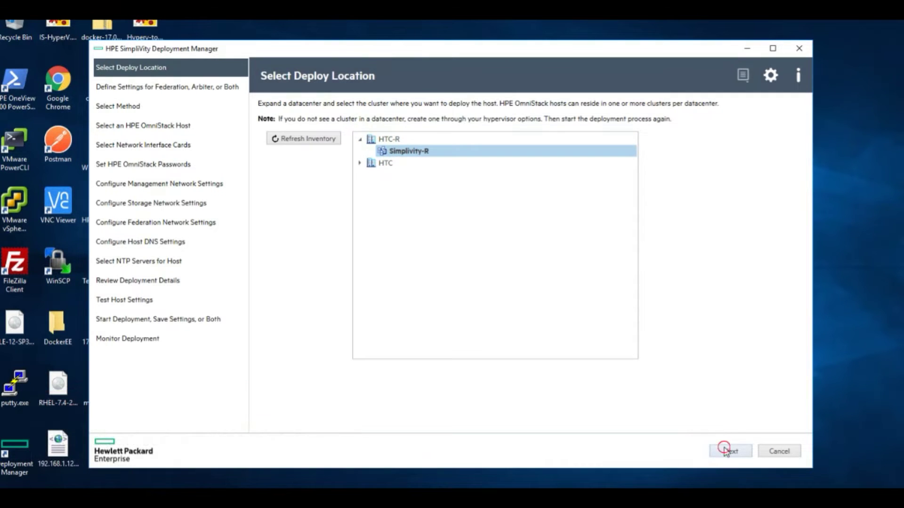
left_click(725, 451)
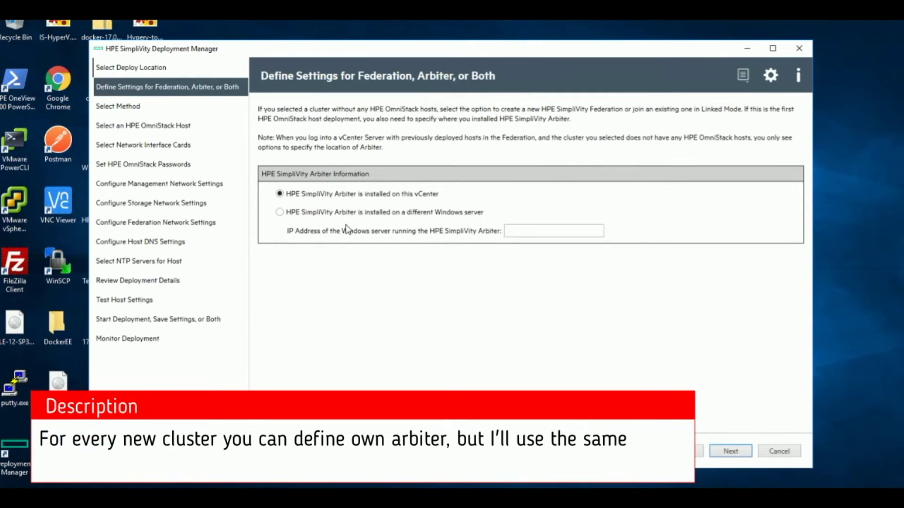
Use an arbiter on a separate Windows server at 192.168.1.10.
left_click(376, 213)
left_click(554, 231)
type("192")
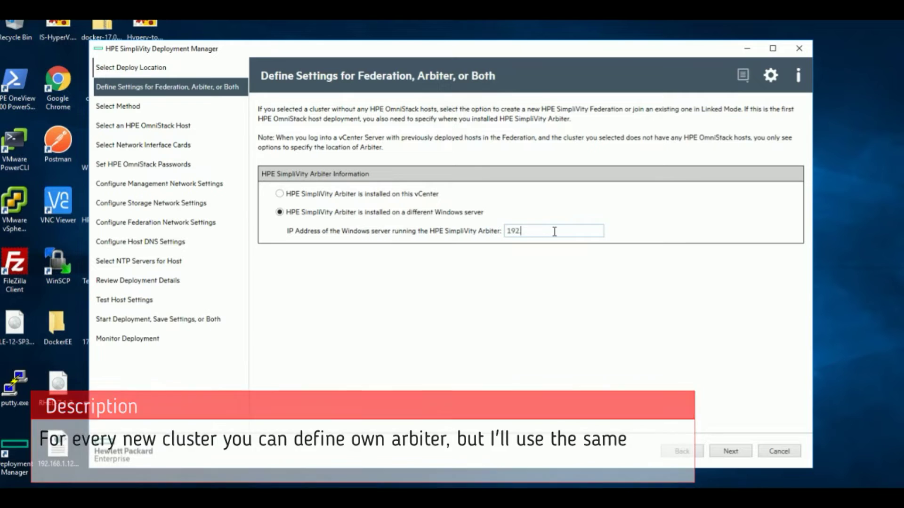
type(".168.1.10")
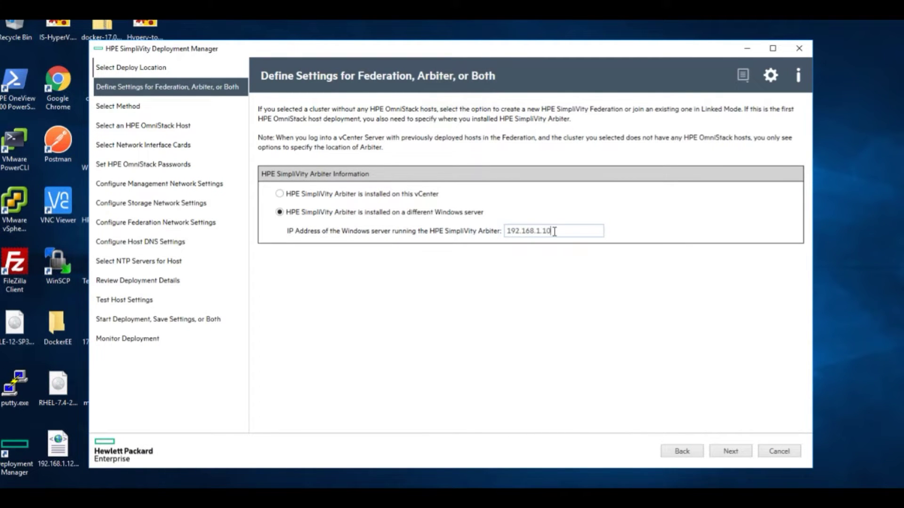
left_click(727, 451)
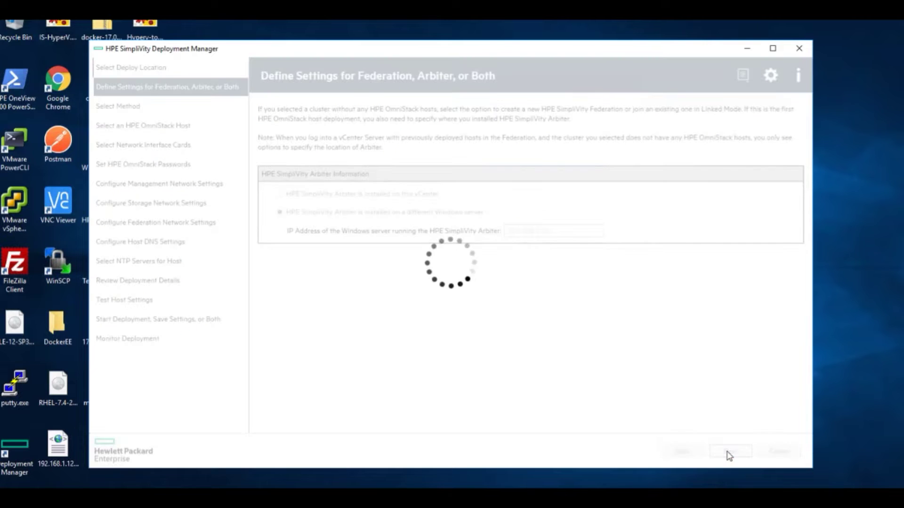
Import the deployment settings from a configuration file.
left_click(360, 201)
left_click(690, 223)
left_click(730, 451)
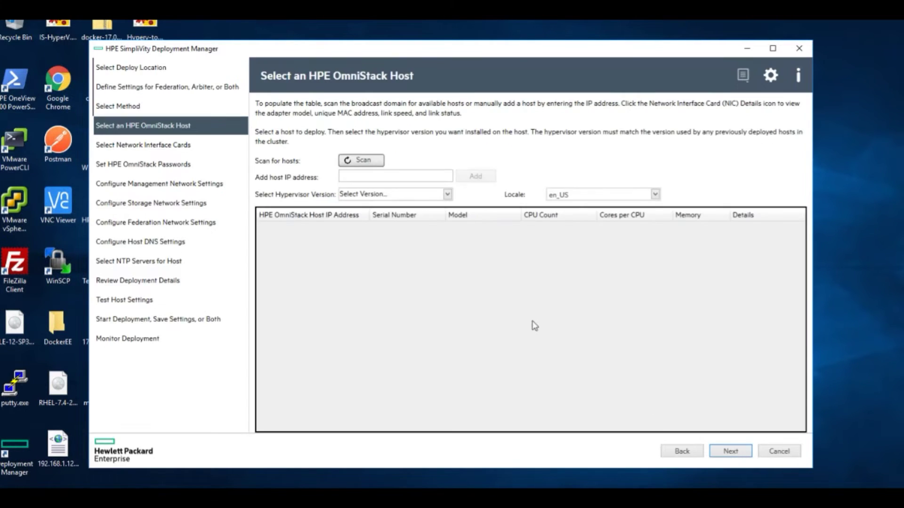
Add host 192.168.1.120 to the deployment with ESXi 6.5 U2b as hypervisor.
left_click(370, 175)
type("192.168.1.120")
left_click(473, 176)
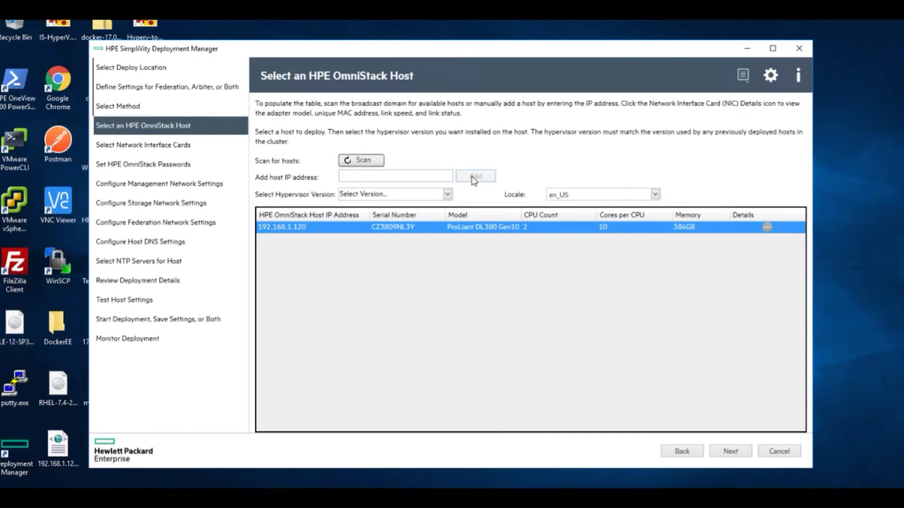
left_click(447, 194)
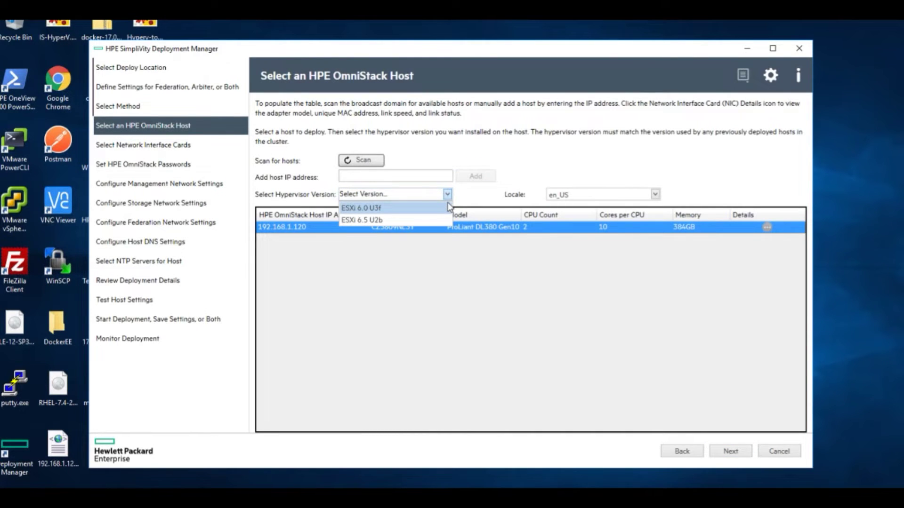
left_click(424, 219)
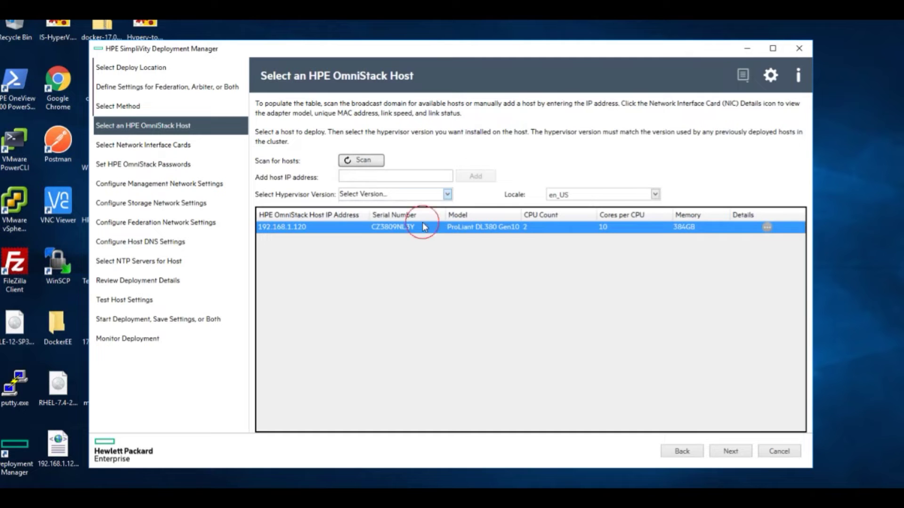
left_click(729, 453)
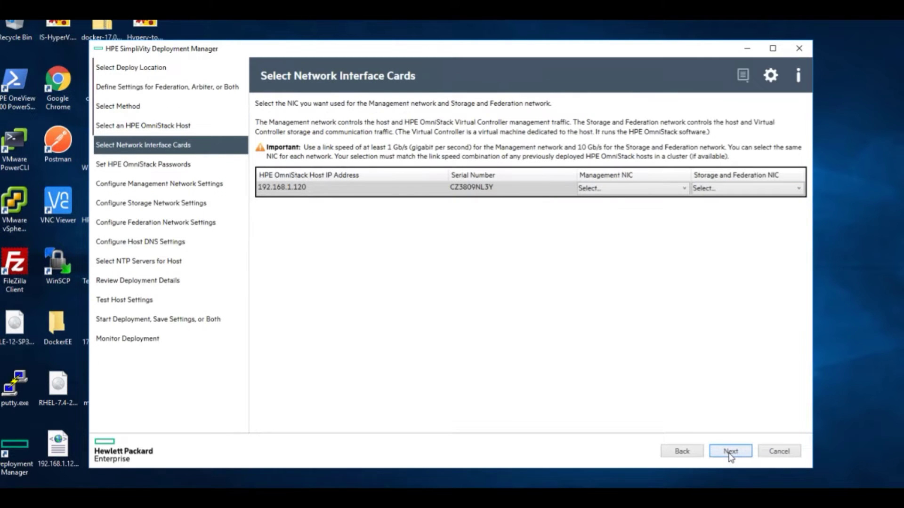
Assign eth0 to management and eth5 to storage and federation traffic.
left_click(663, 190)
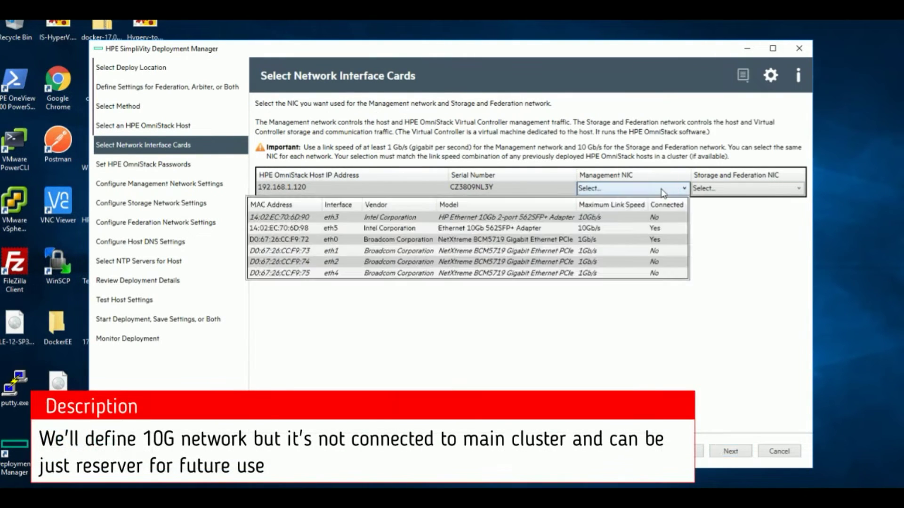
left_click(577, 240)
left_click(711, 190)
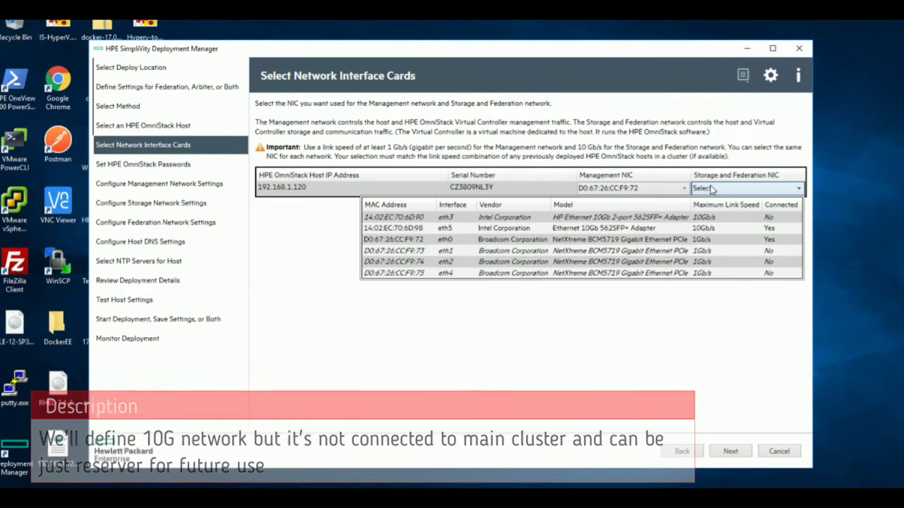
left_click(693, 229)
left_click(729, 452)
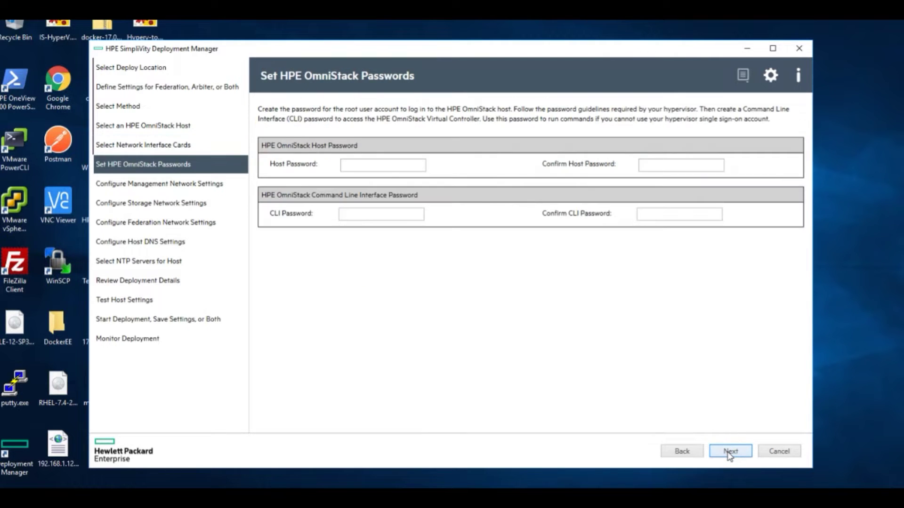
Fill in the OmniStack host and CLI passwords.
left_click(370, 167)
key("ctrl+v")
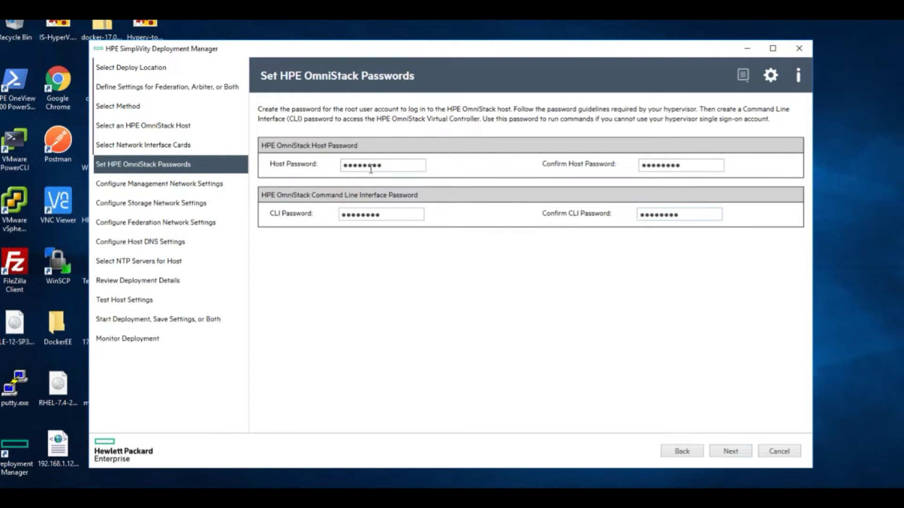
left_click(731, 451)
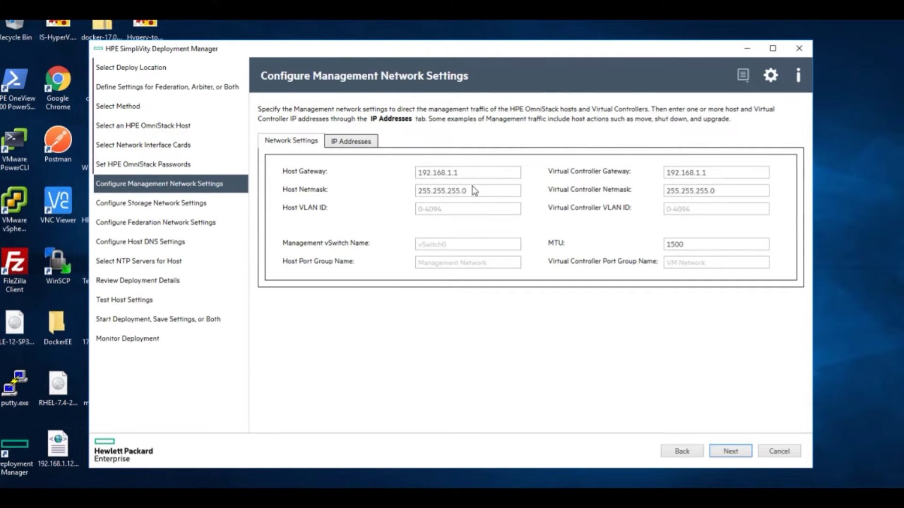
Set the management IPs to 192.168.1.131 and 192.168.1.136.
left_click(348, 141)
key("End")
key("BackSpace")
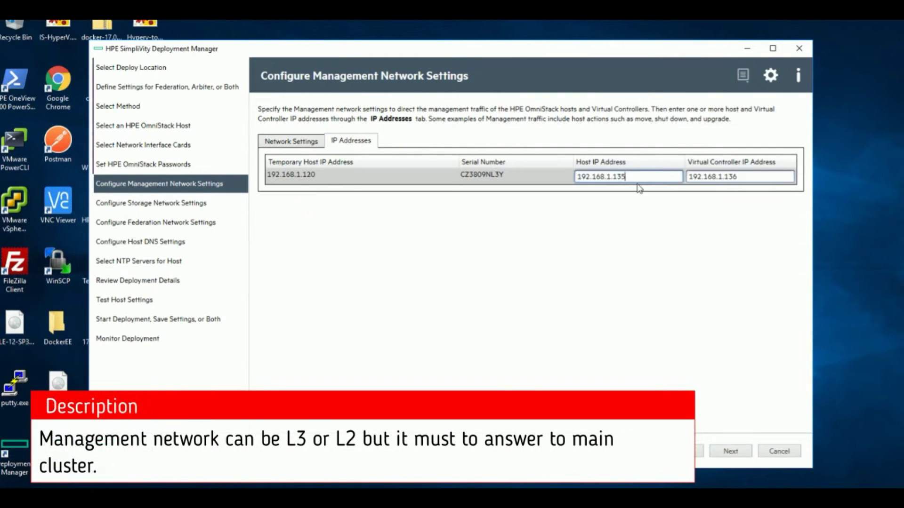
key("Tab")
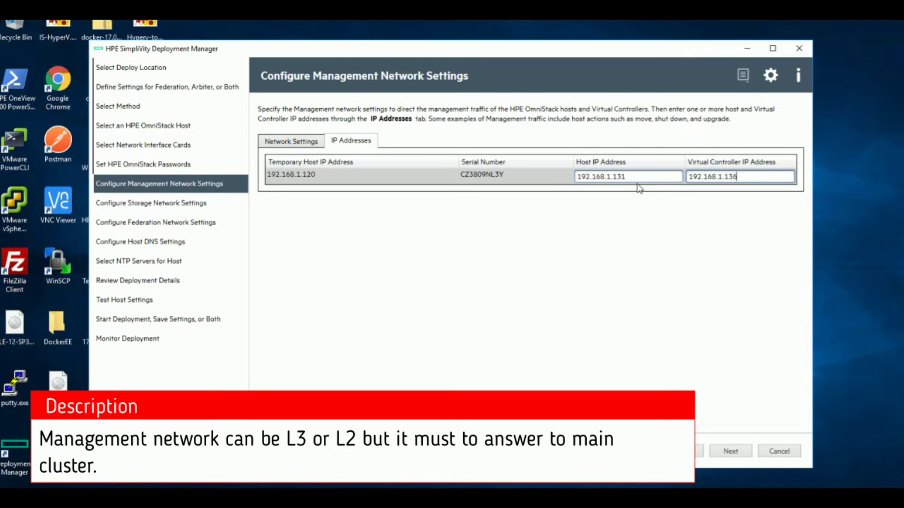
left_click(730, 452)
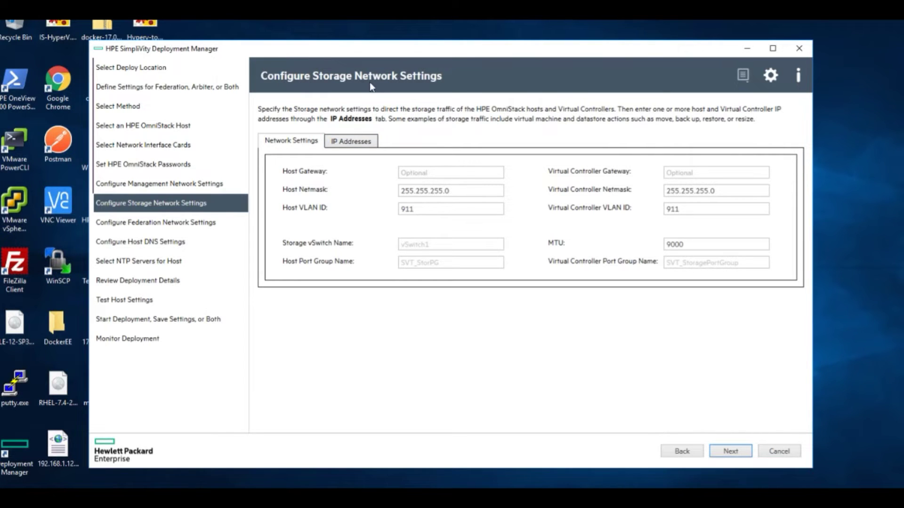
Change the storage VLAN IDs from 911 to 913.
left_click(422, 207)
double_click(422, 207)
type("913")
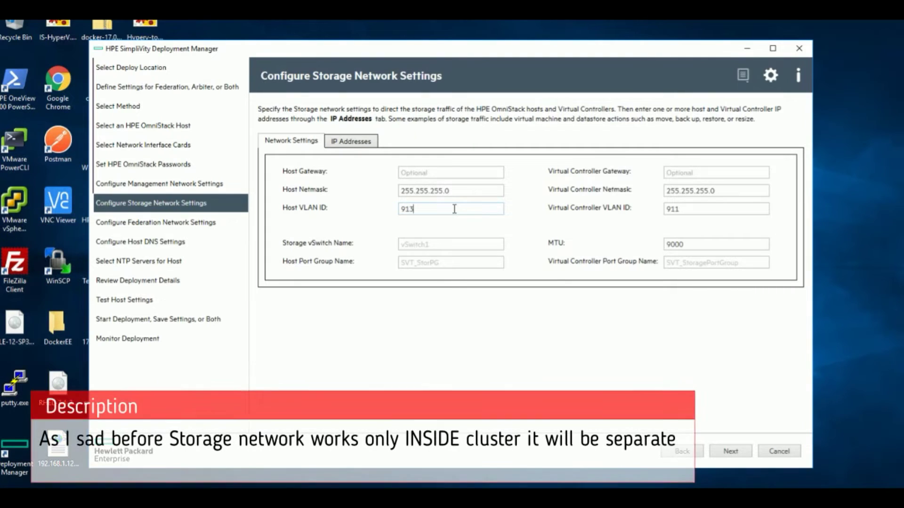
key("Tab")
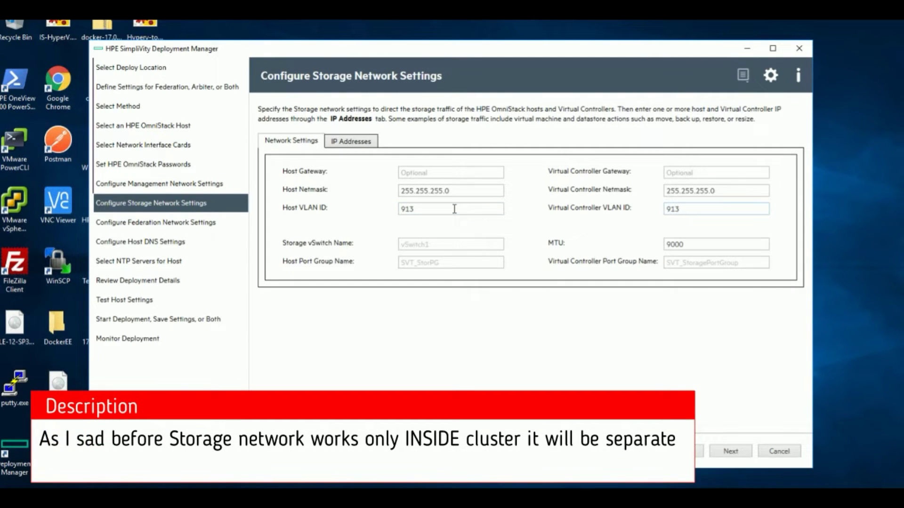
Set storage IPs to 10.10.13.31 for the host and 10.10.13.32 for the controller.
left_click(352, 142)
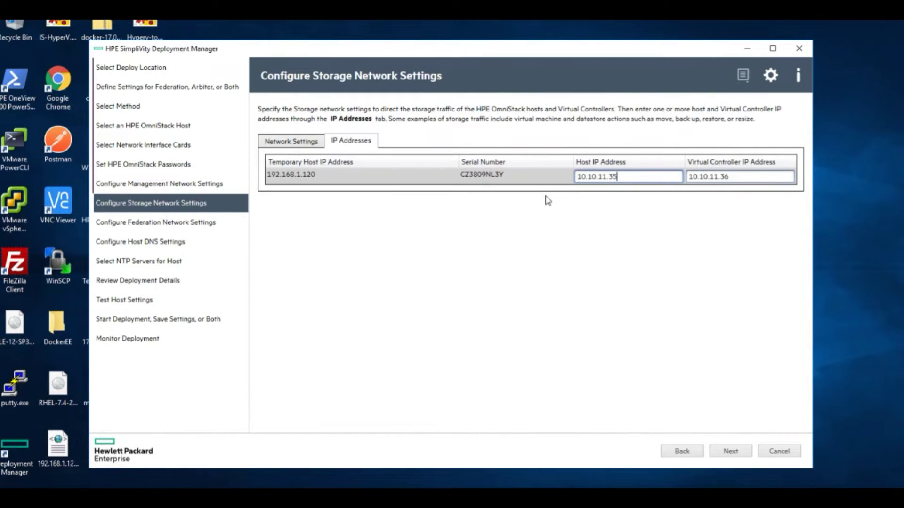
key("BackSpace")
type("3")
key("Tab")
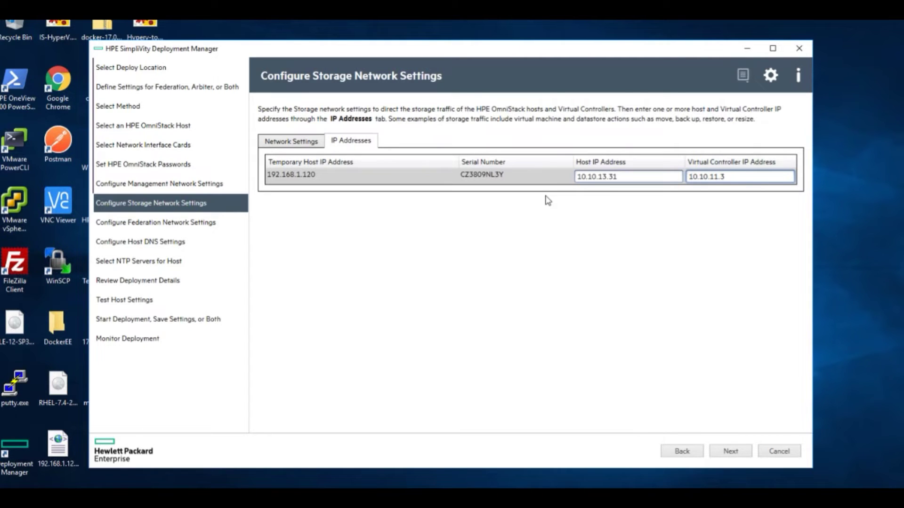
key("BackSpace")
type("3")
left_click(308, 140)
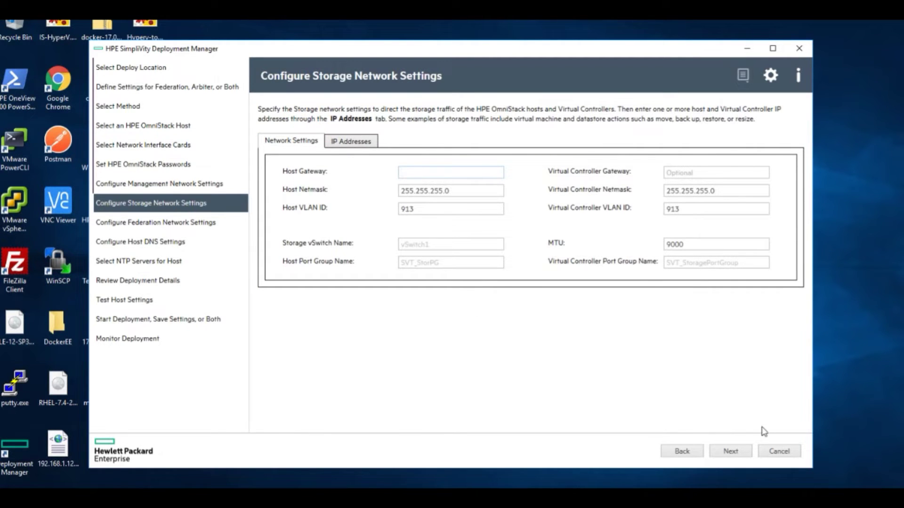
left_click(729, 452)
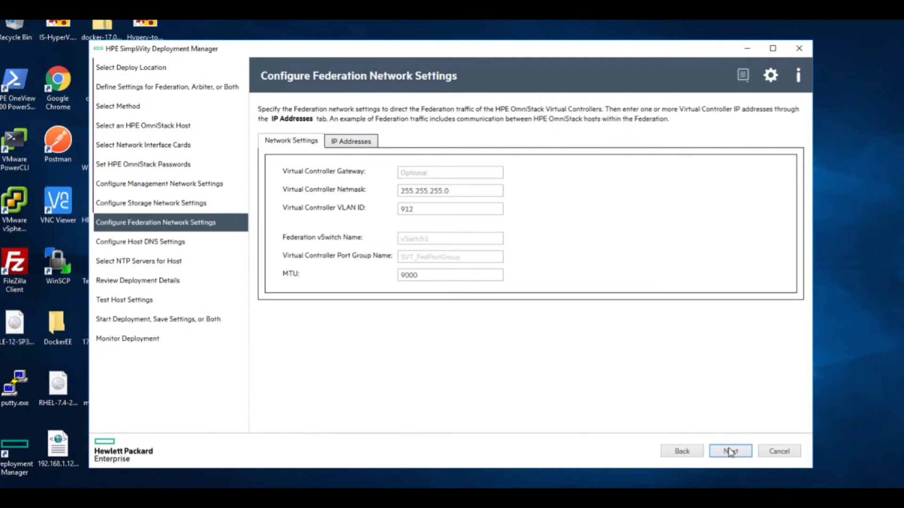
Adjust the federation VLAN ID and set the controller federation IP to 10.10.14.32.
left_click(418, 209)
key("BackSpace")
left_click(350, 141)
key("End")
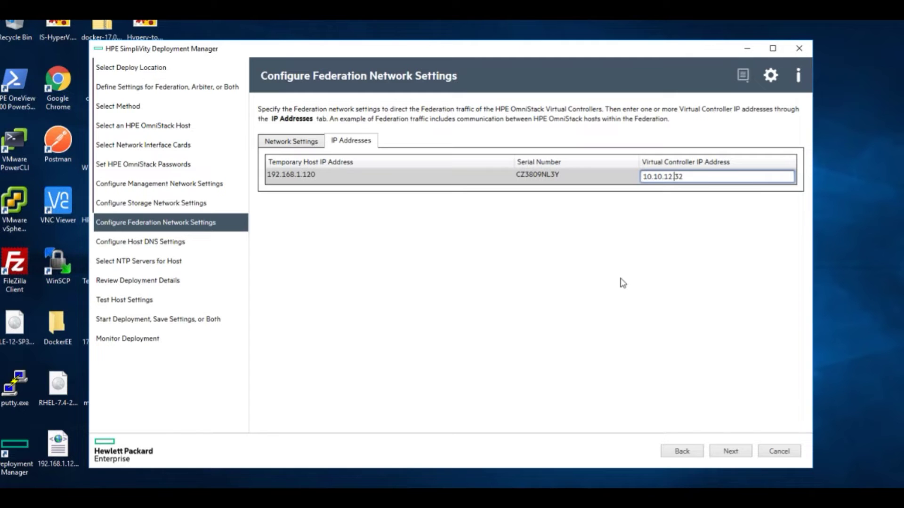
key("BackSpace")
type("4")
Accept the default DNS and NTP settings and the deployment review.
left_click(725, 451)
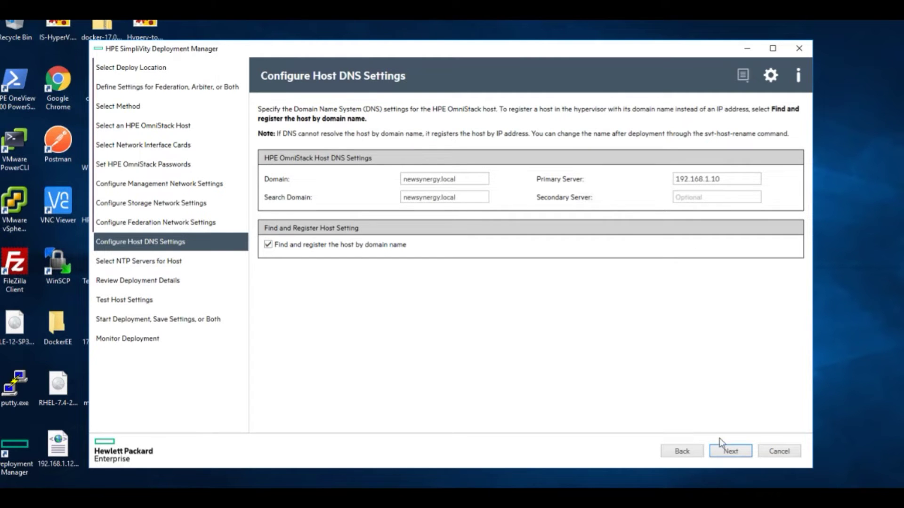
left_click(731, 453)
left_click(732, 454)
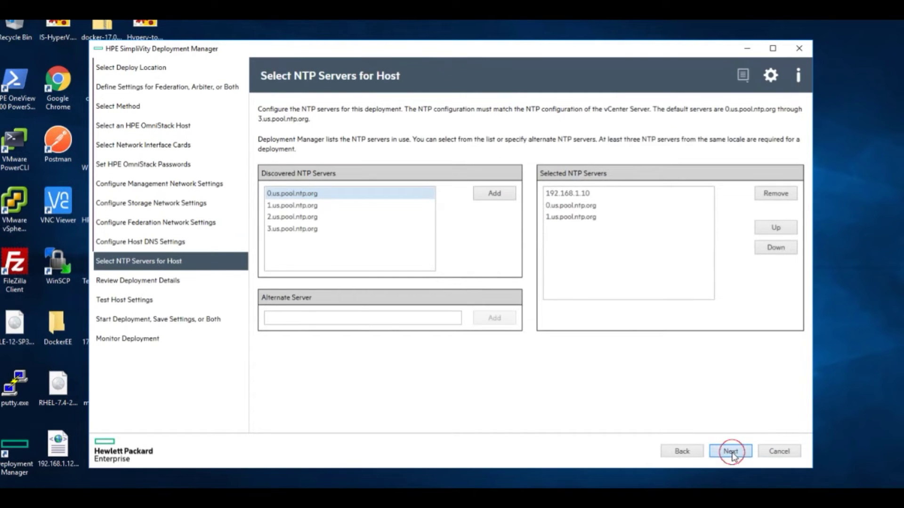
left_click(730, 453)
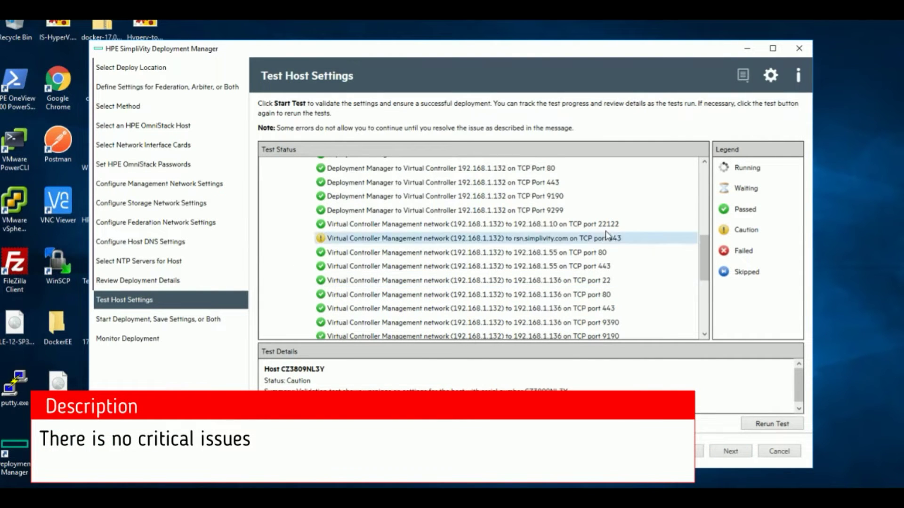
Review the rsn.simplivity.com caution result and start deploying the host.
left_click(605, 241)
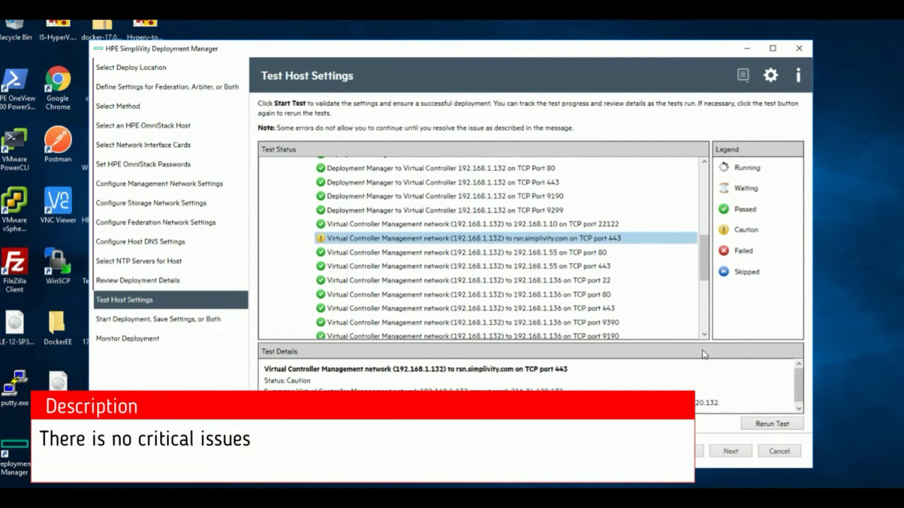
left_click(727, 452)
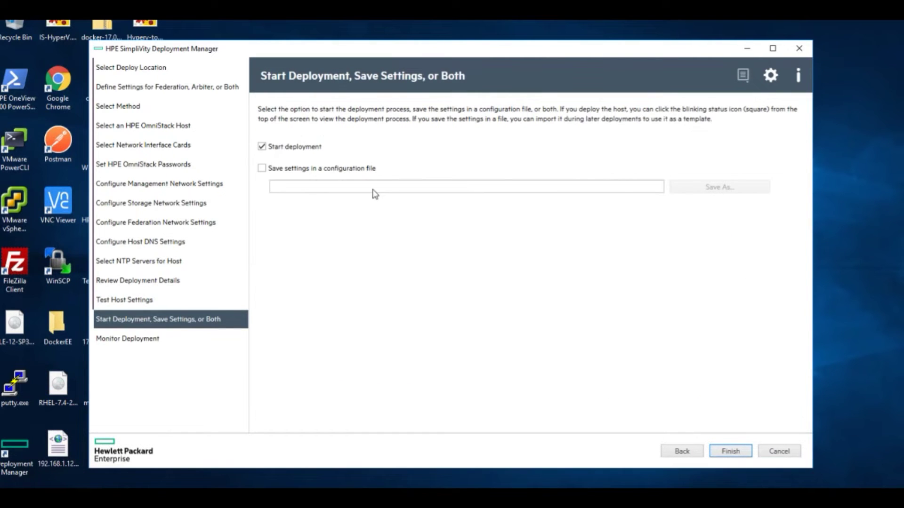
left_click(738, 451)
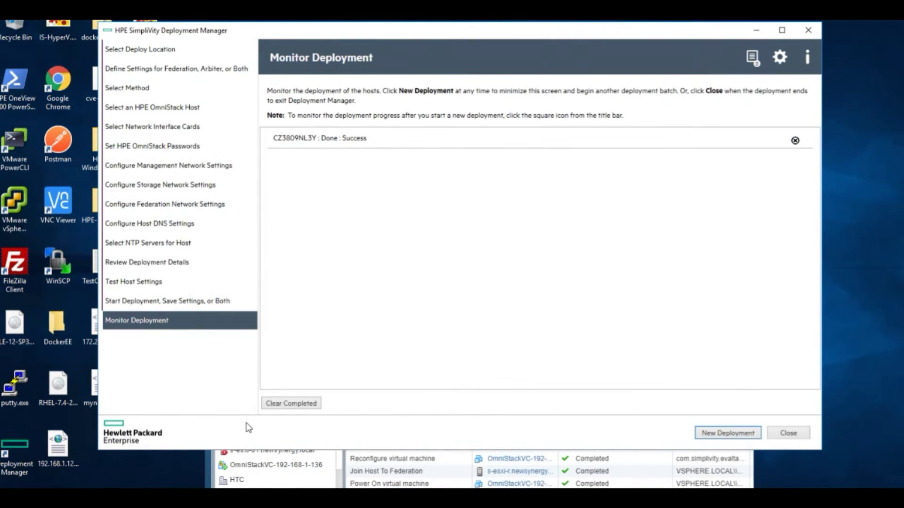
Clear the completed deployment entry and exit Deployment Manager.
left_click(288, 406)
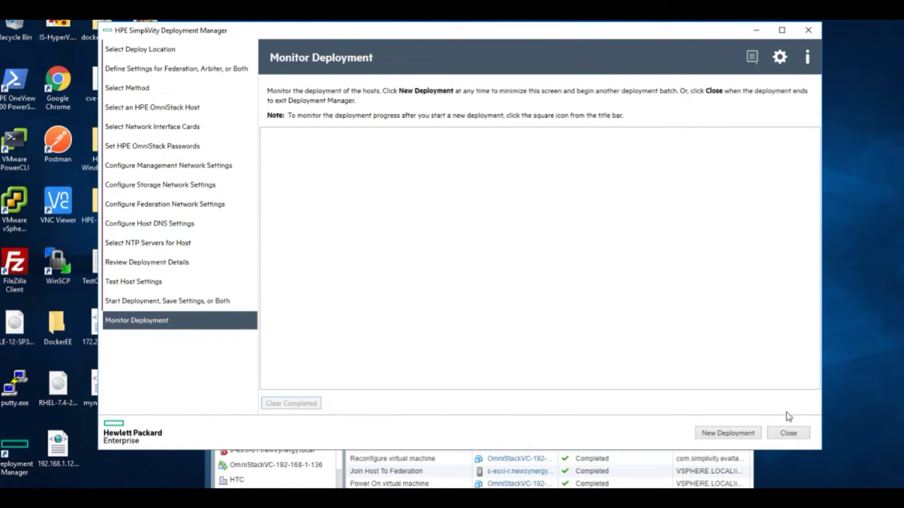
left_click(789, 435)
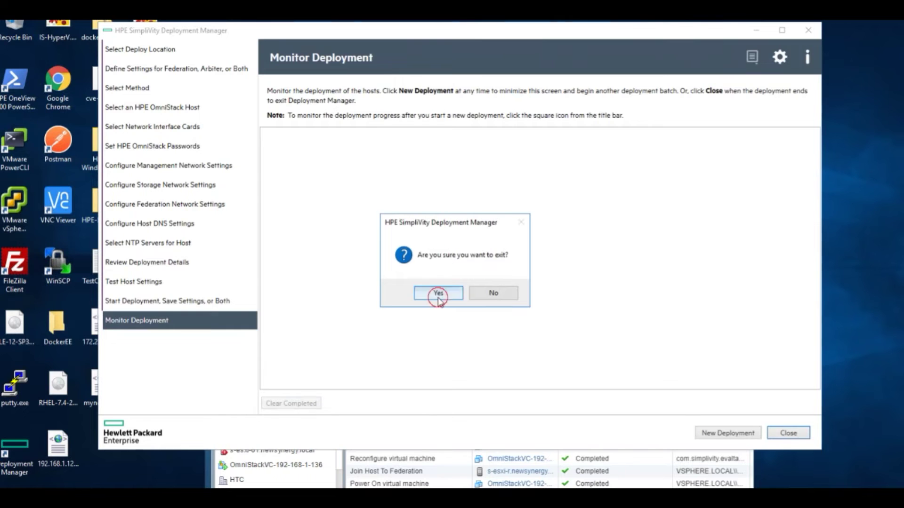
left_click(436, 292)
View the federation topology showing Simplivity-R with one host, then list the federation's datastores.
double_click(714, 173)
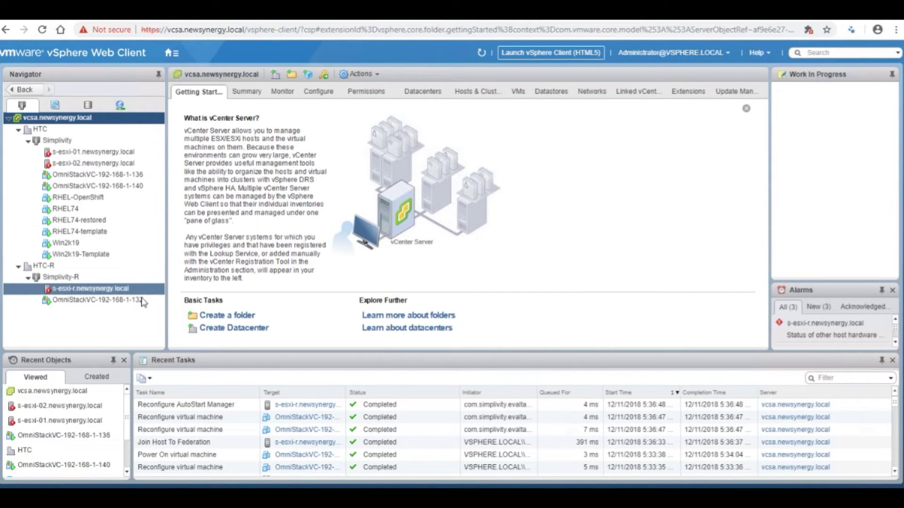
left_click(170, 55)
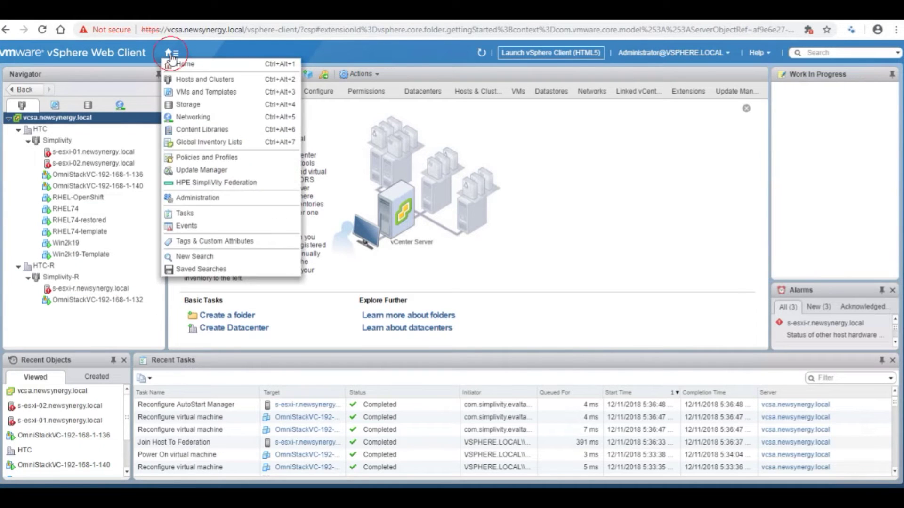
left_click(218, 186)
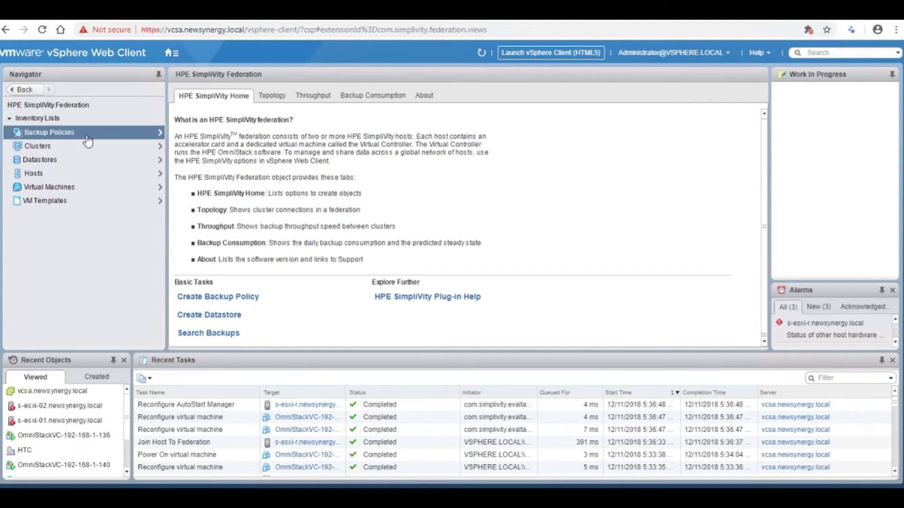
left_click(273, 96)
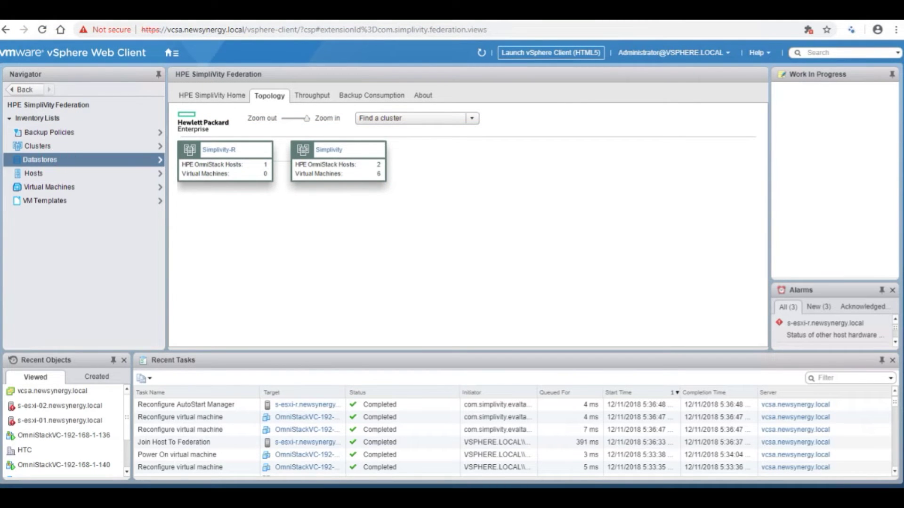
left_click(59, 162)
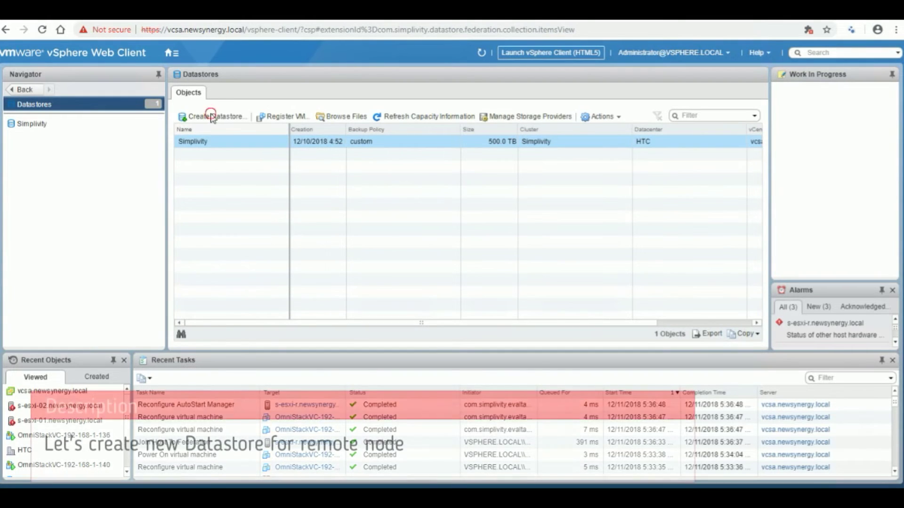
Create a 100 TB datastore Simplivity-R on the Simplivity-R cluster with a custom backup policy.
left_click(212, 117)
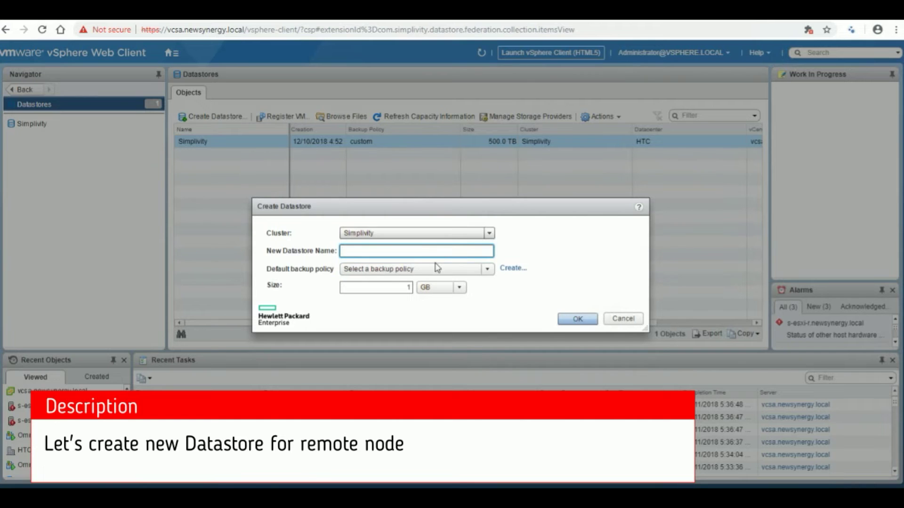
left_click(423, 234)
left_click(372, 293)
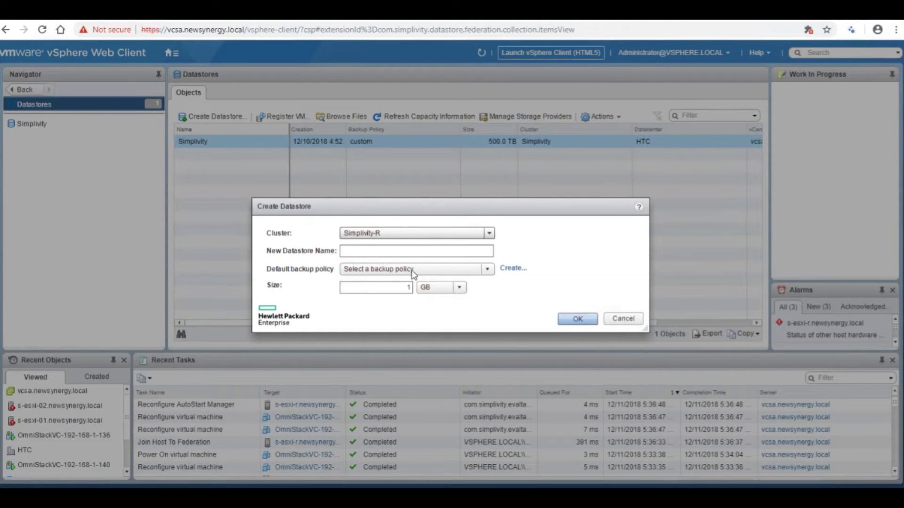
left_click(413, 272)
left_click(378, 294)
left_click(373, 254)
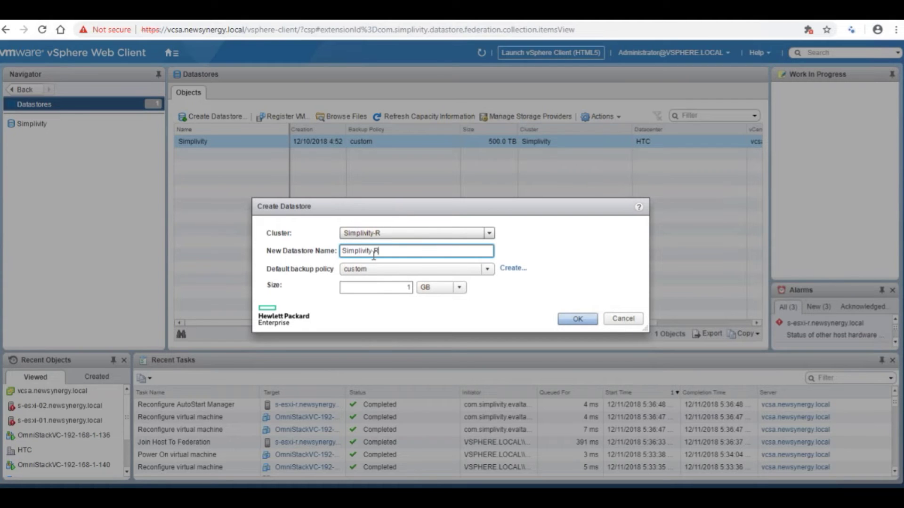
left_click(433, 289)
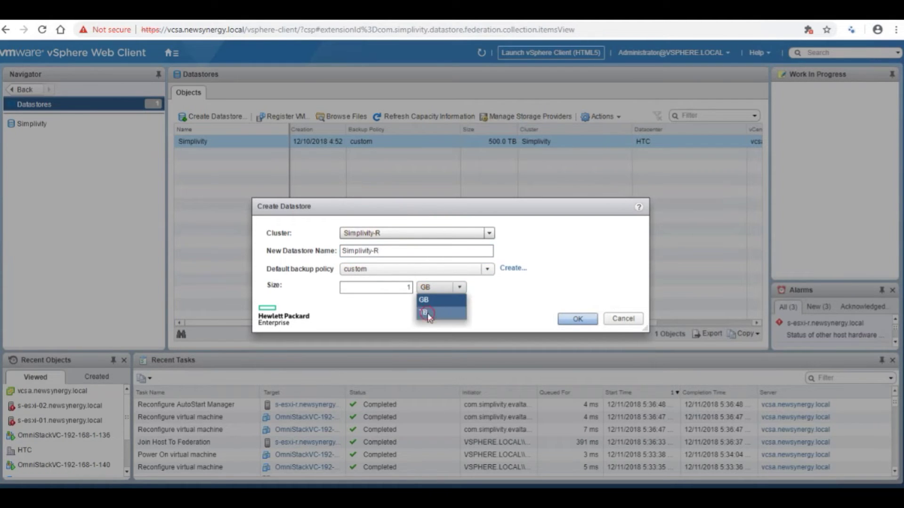
left_click(426, 313)
left_click(407, 286)
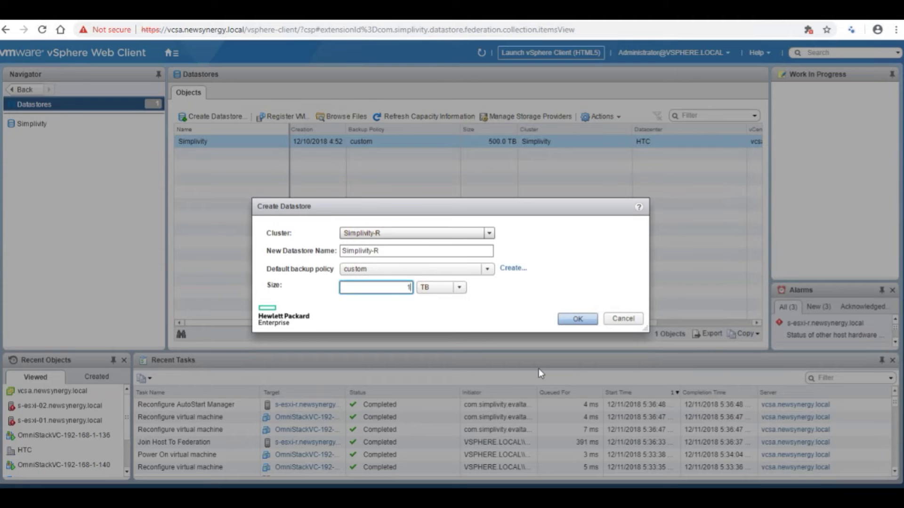
left_click(579, 320)
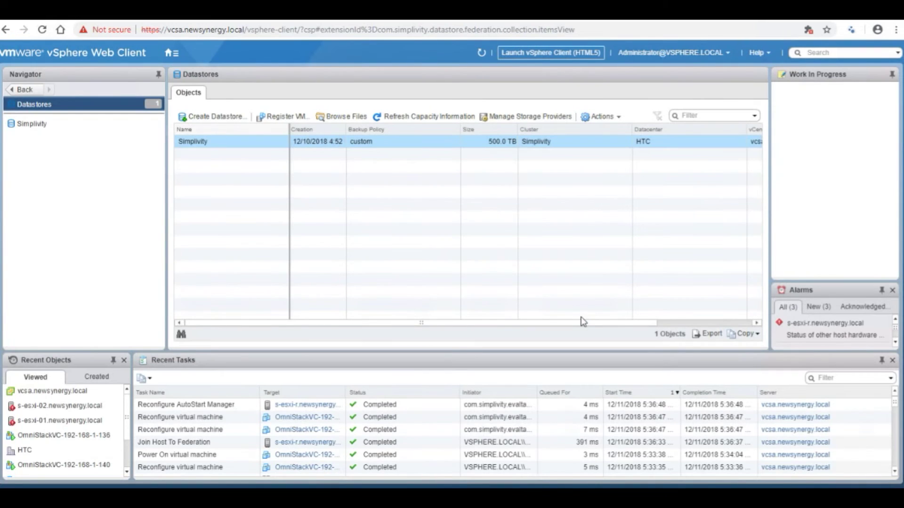
Refresh the datastores list so Simplivity-R appears beside Simplivity.
left_click(170, 54)
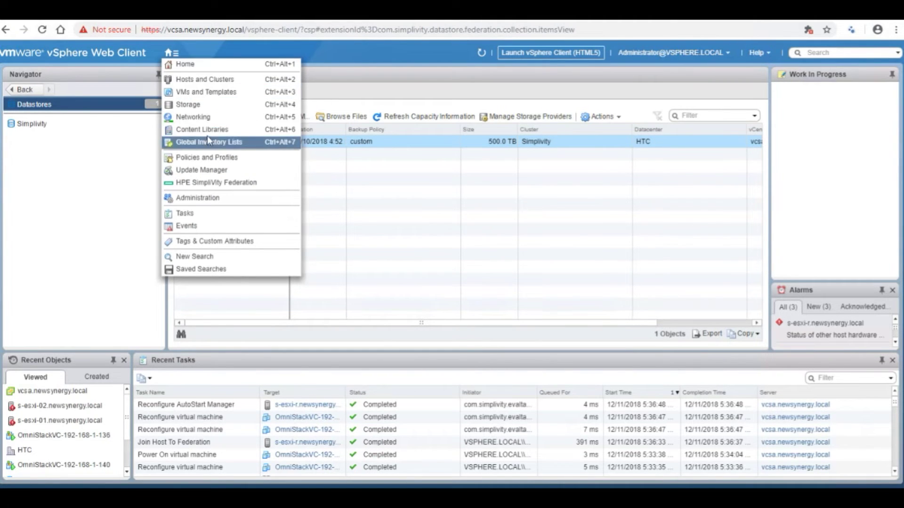
left_click(437, 222)
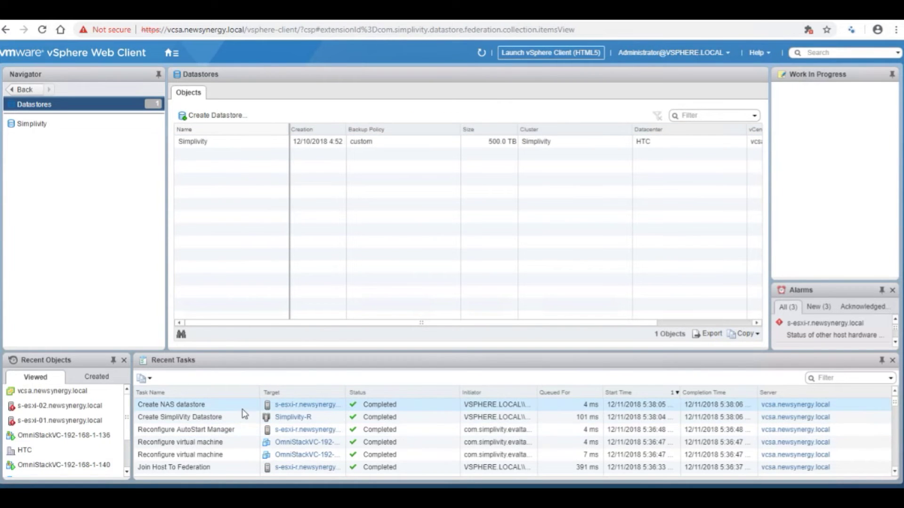
left_click(236, 146)
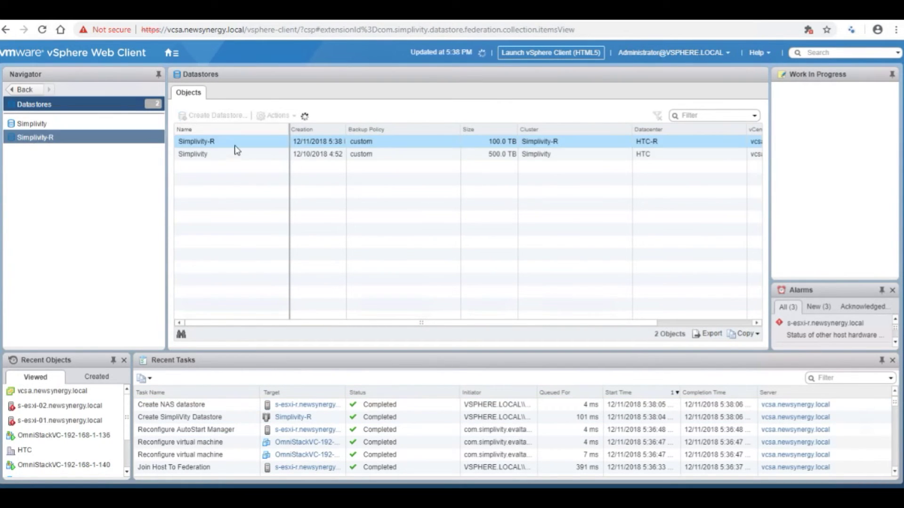
From the Hosts and Clusters inventory, move Win2k19-Temp-R to the Simplivity-R datastore using the SimpliVity move action.
left_click(168, 59)
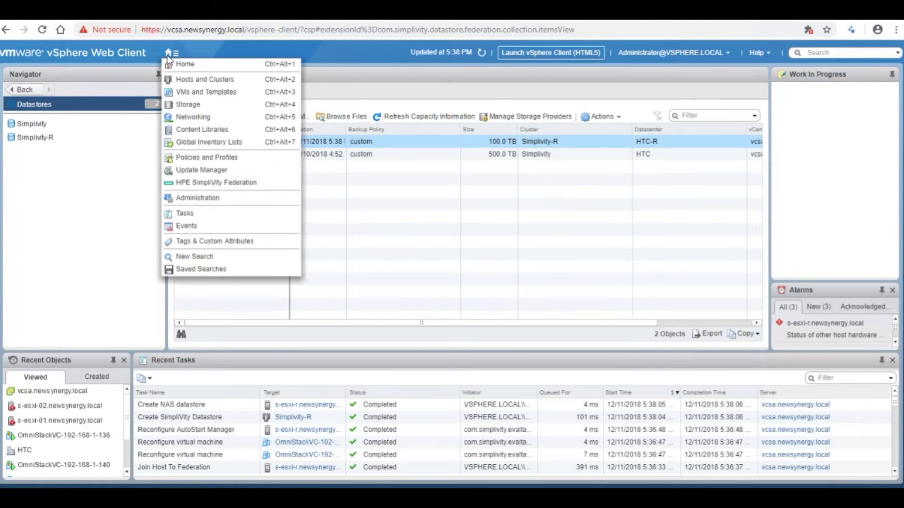
left_click(178, 81)
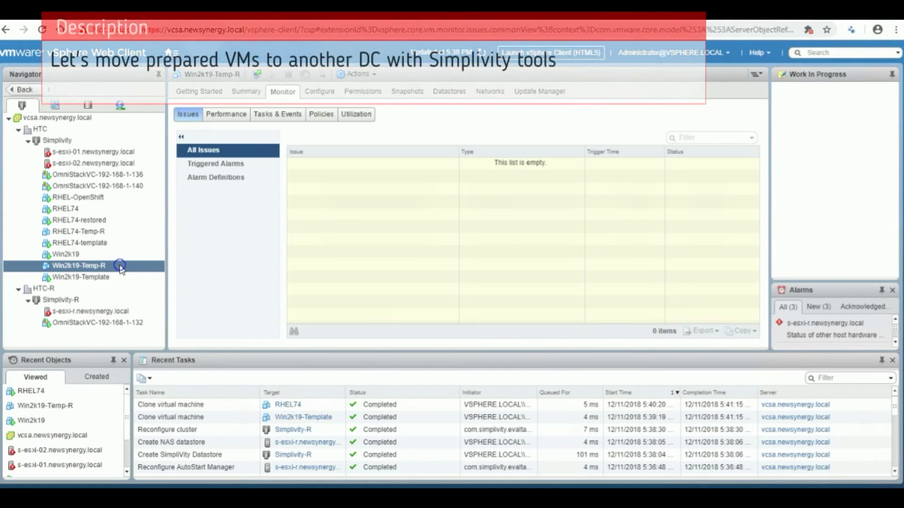
right_click(124, 268)
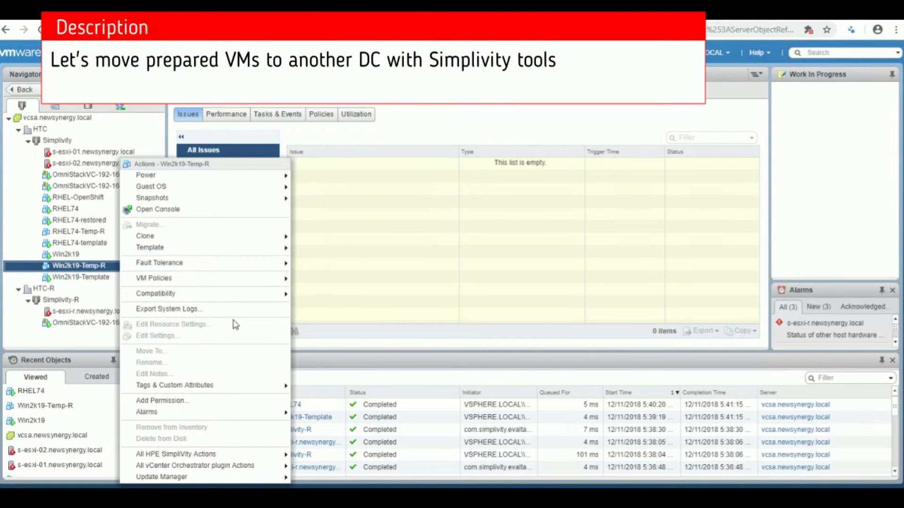
mouse_move(235, 456)
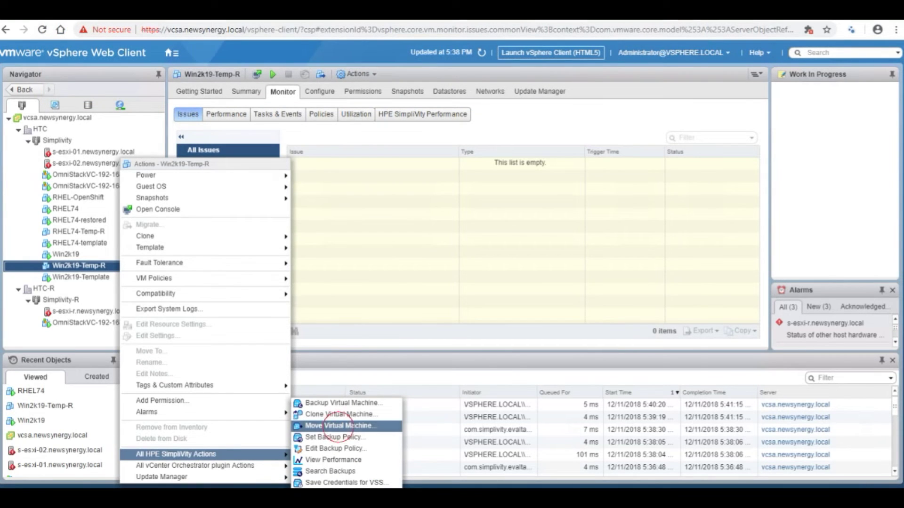
left_click(335, 425)
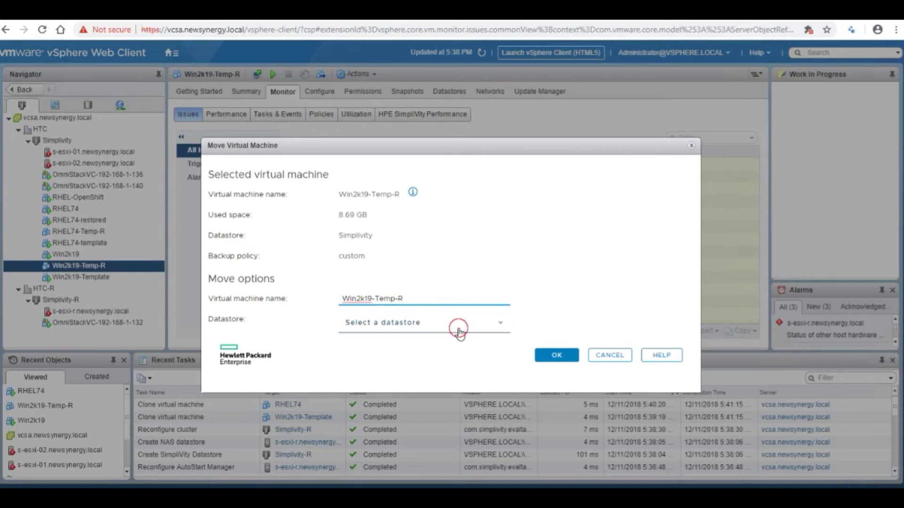
left_click(460, 332)
left_click(428, 238)
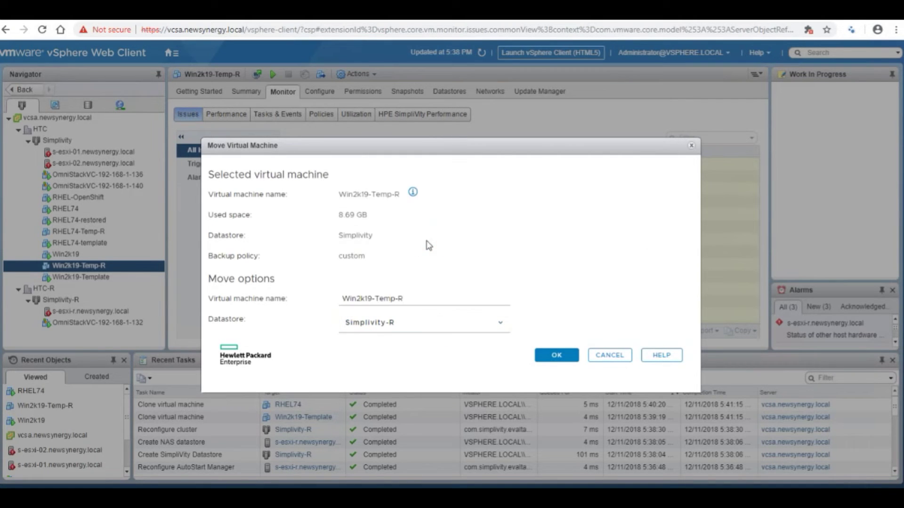
left_click(546, 358)
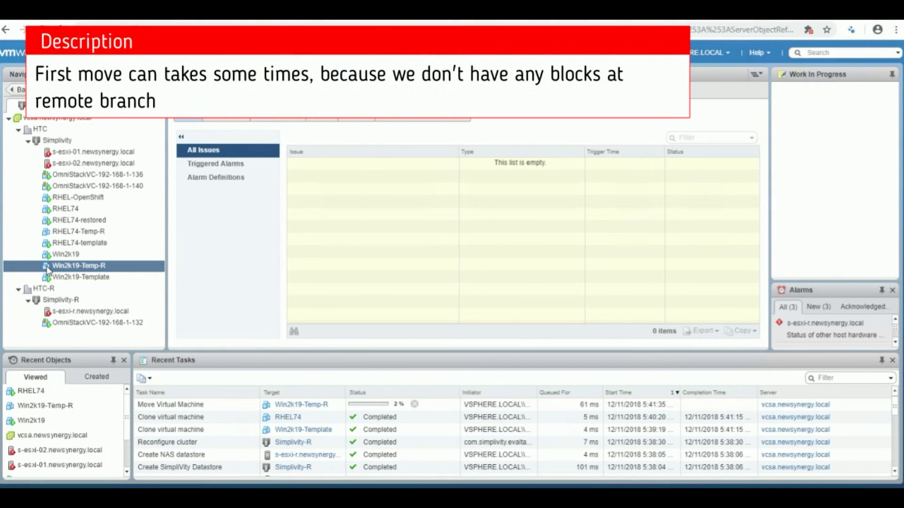
Move RHEL74-Temp-R to the Simplivity-R datastore with the SimpliVity Move Virtual Machine action.
left_click(47, 267)
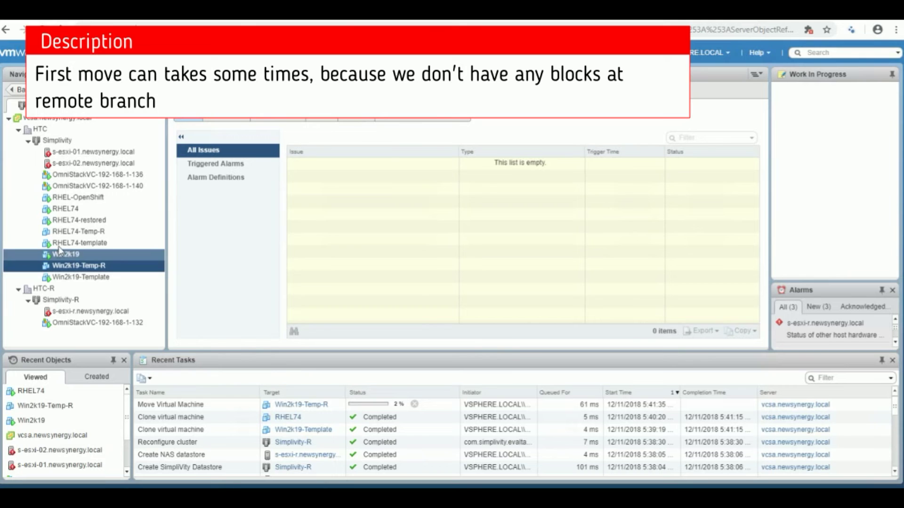
right_click(67, 233)
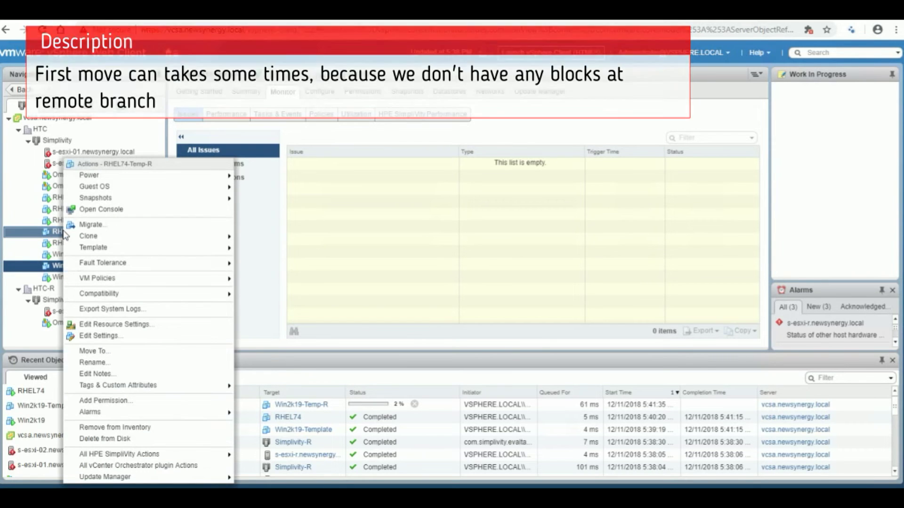
mouse_move(190, 466)
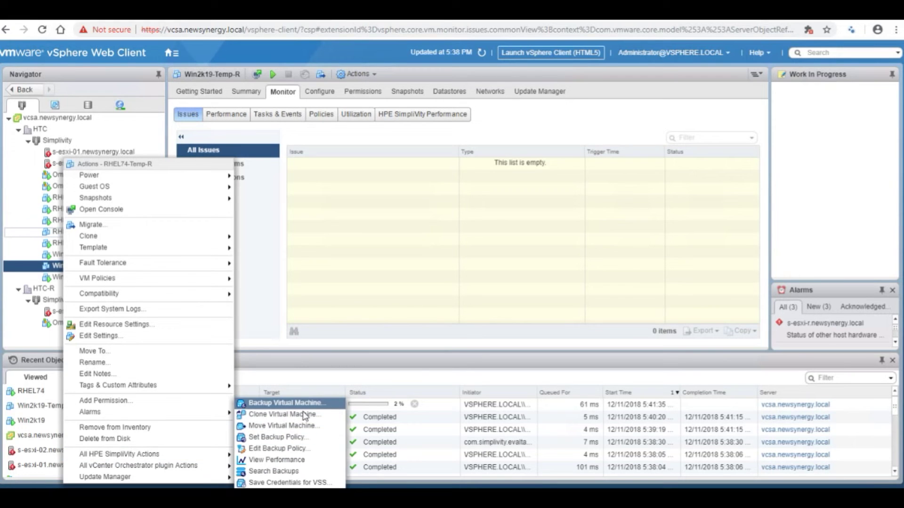
left_click(299, 428)
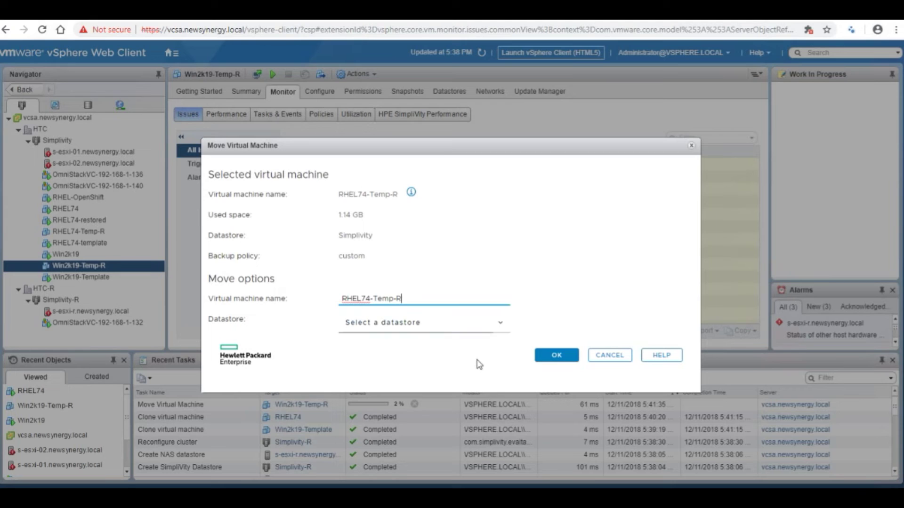
left_click(500, 323)
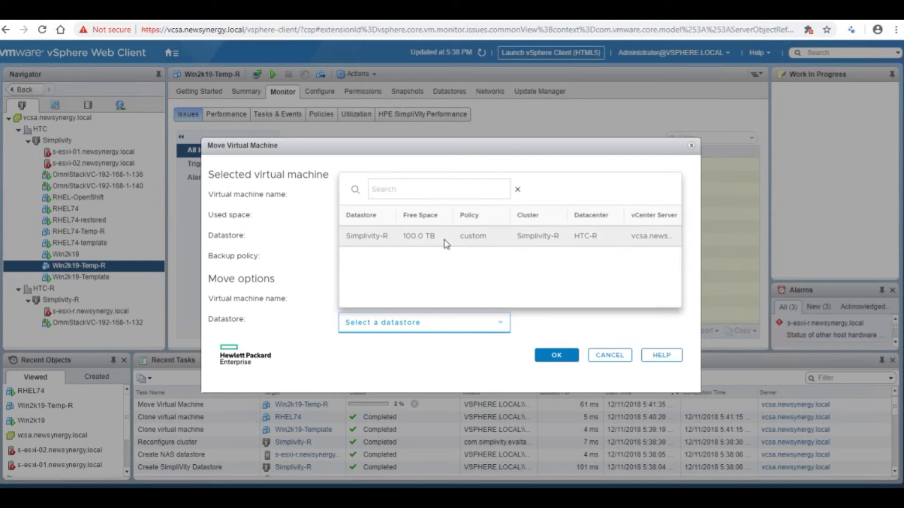
left_click(446, 240)
left_click(554, 360)
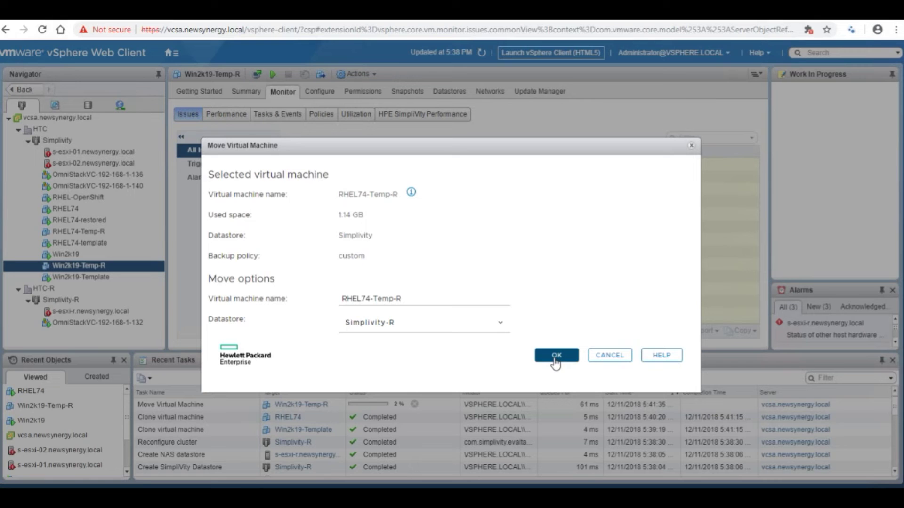
left_click(555, 360)
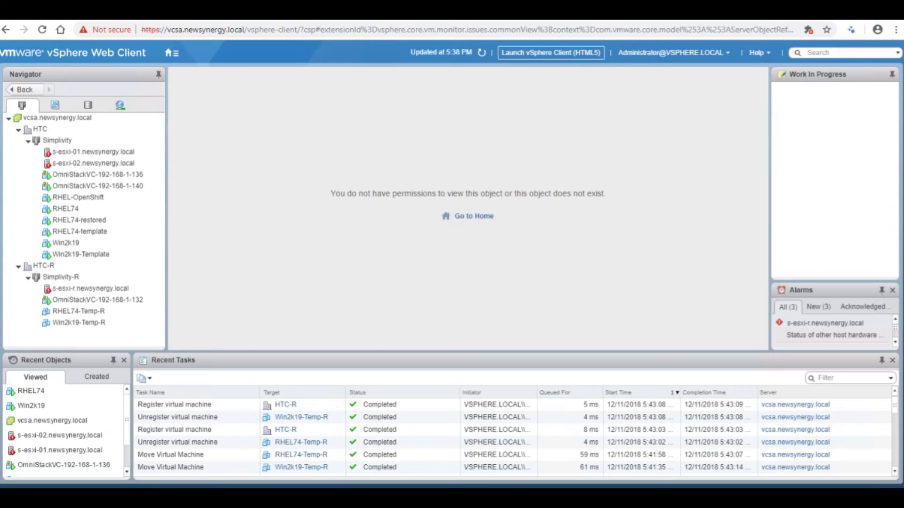
Create a SimpliVity backup of RHEL74-Temp-R named Remote-Backup on the Simplivity destination cluster.
left_click(94, 313)
right_click(95, 314)
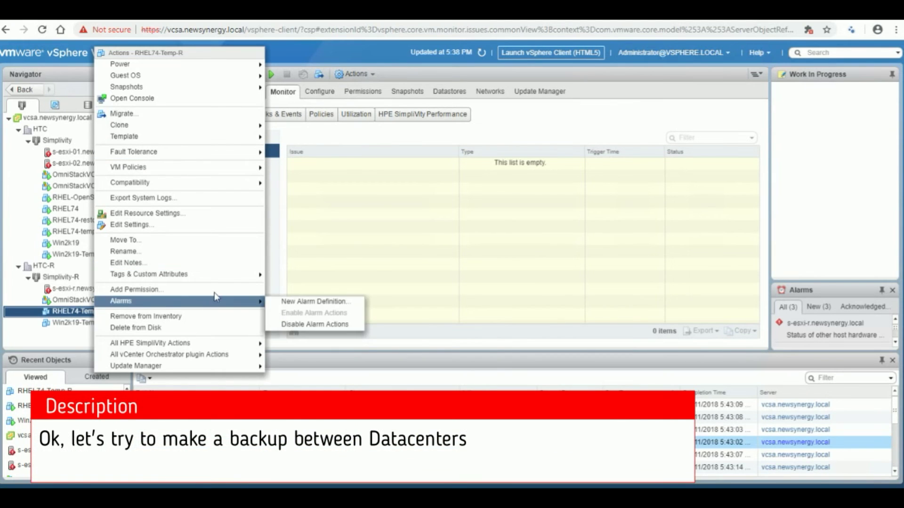
mouse_move(221, 348)
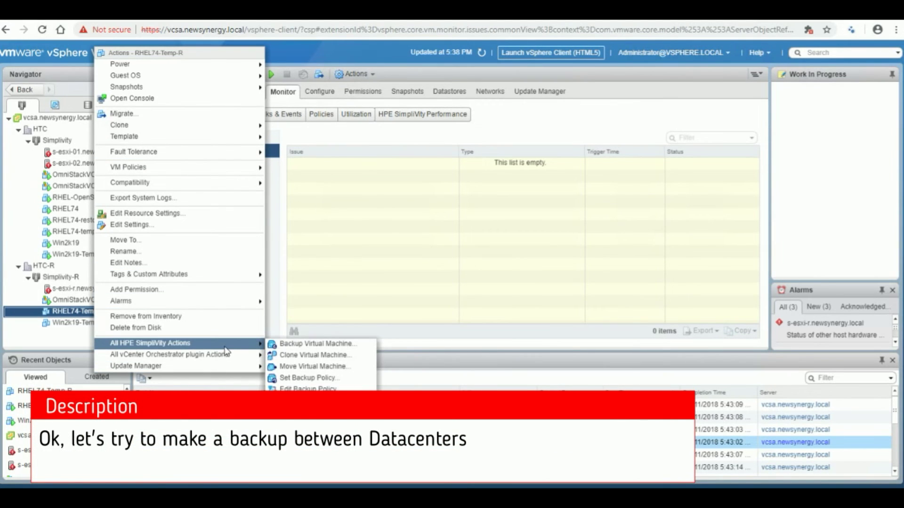
left_click(291, 347)
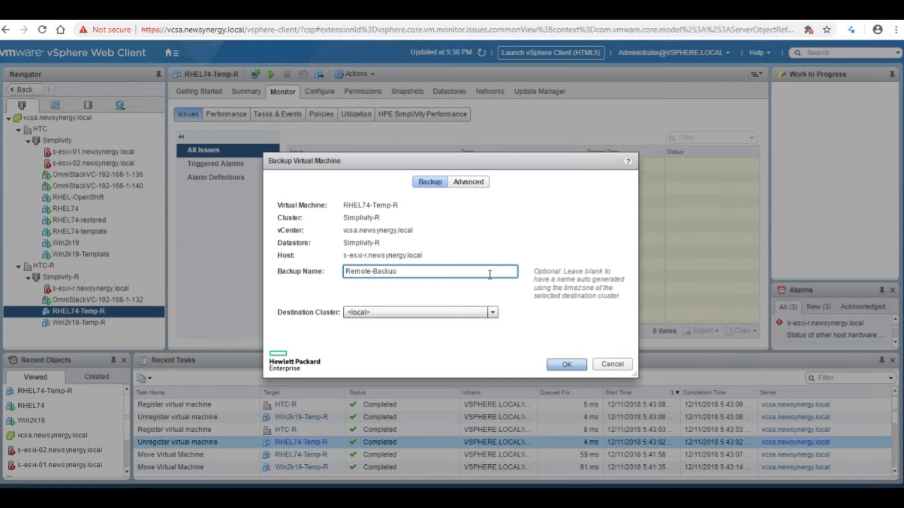
left_click(493, 313)
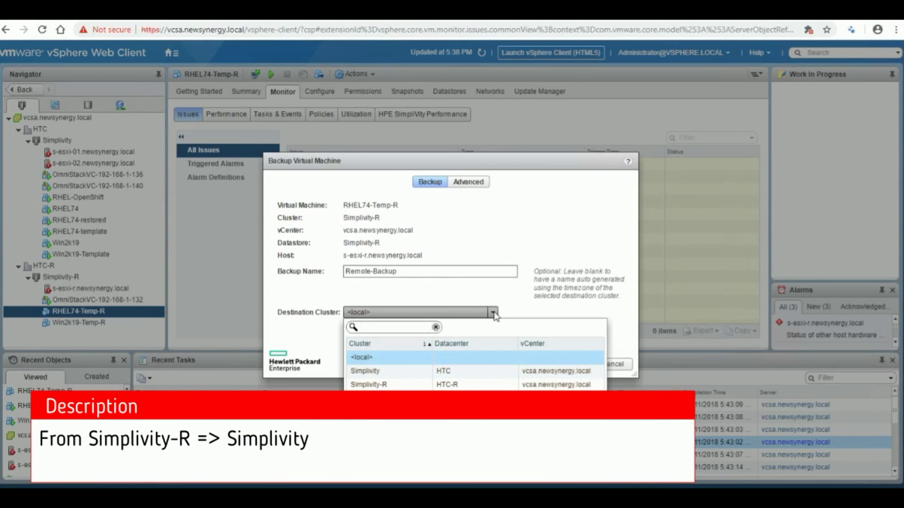
left_click(404, 372)
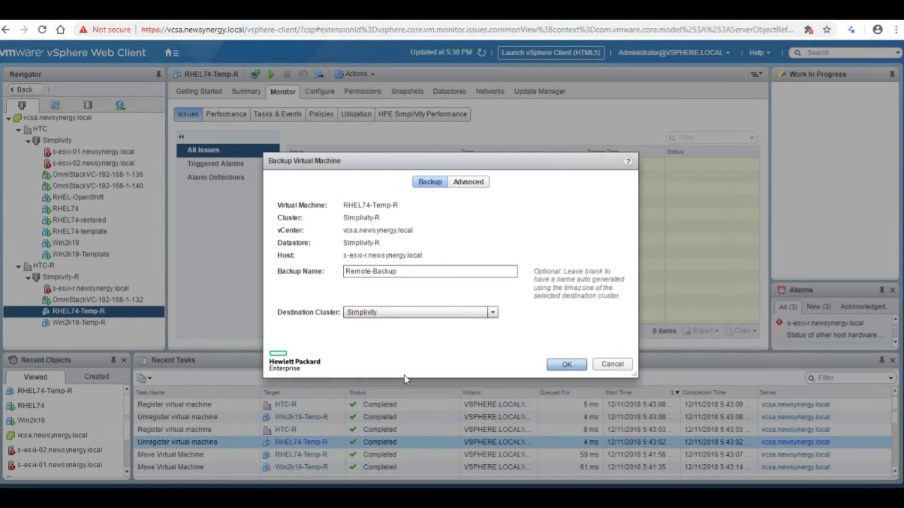
left_click(560, 366)
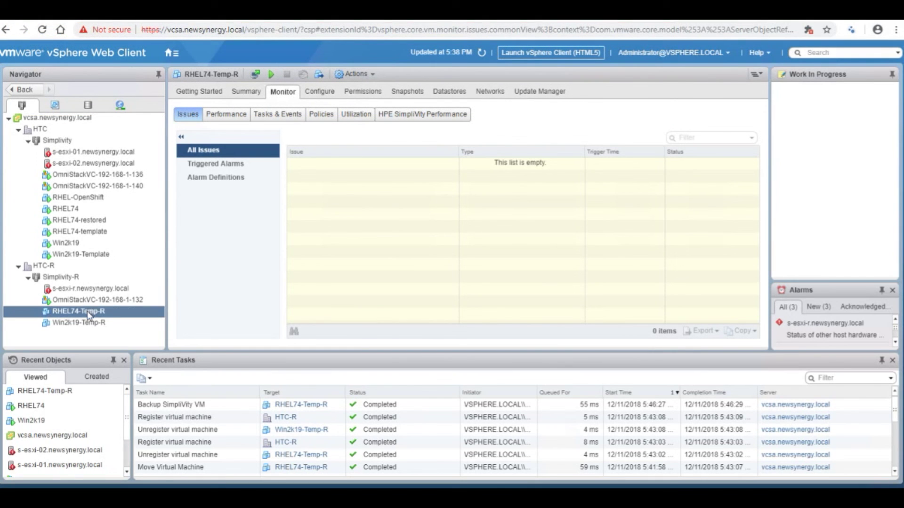
List the VM's SimpliVity backups and choose to restore Remote-Backup as a new virtual machine.
left_click(319, 92)
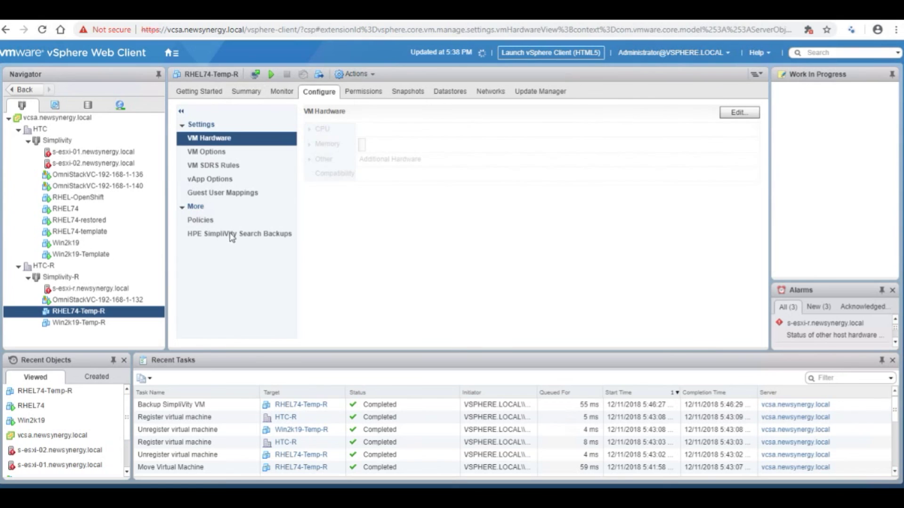
left_click(234, 235)
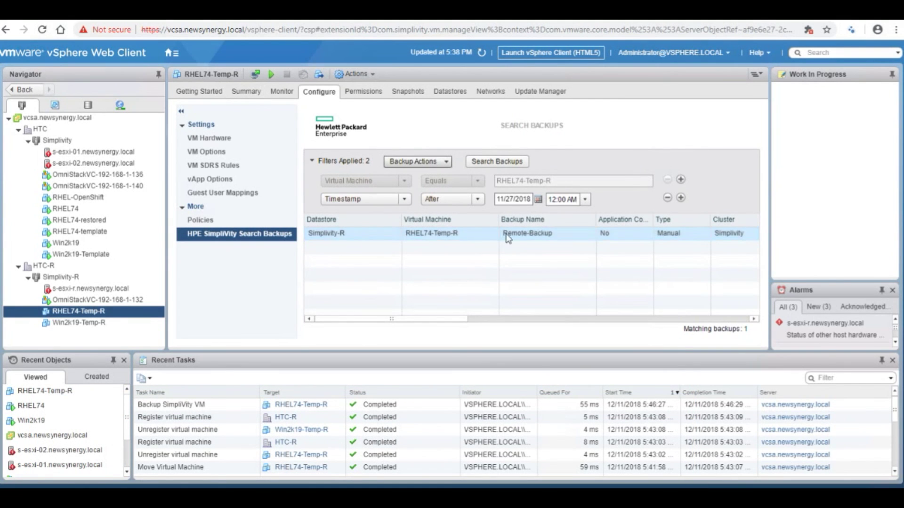
right_click(526, 238)
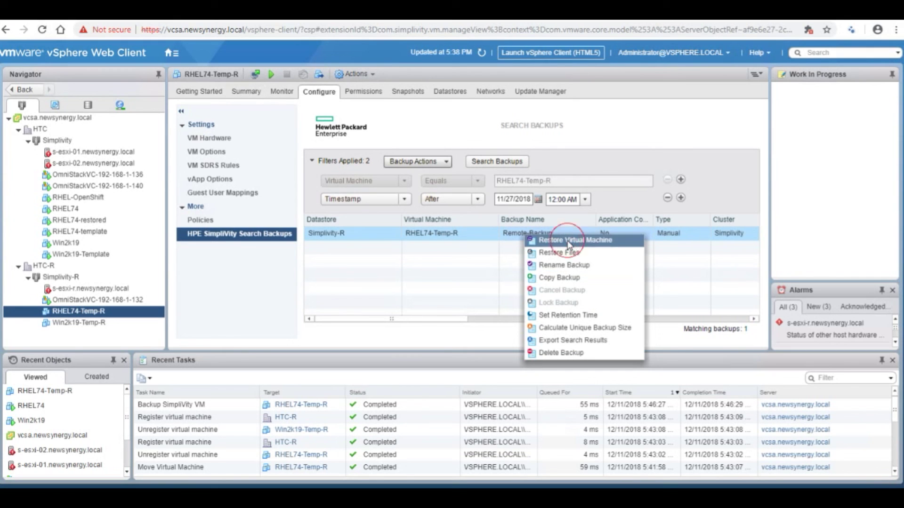
left_click(568, 240)
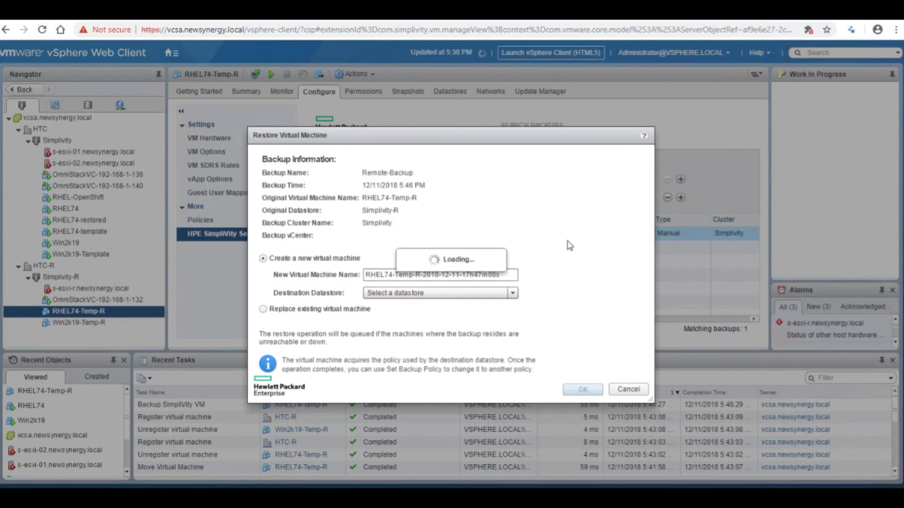
Name the restored VM RHEL74-Restored-remotely, target the Simplivity datastore, and start the restore.
triple_click(414, 275)
type("RHEL74-")
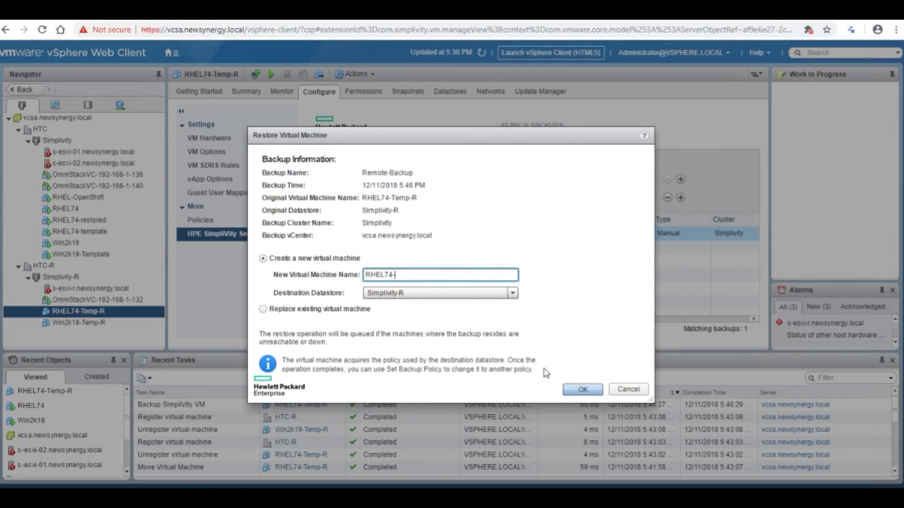
type("Ma")
left_click(484, 294)
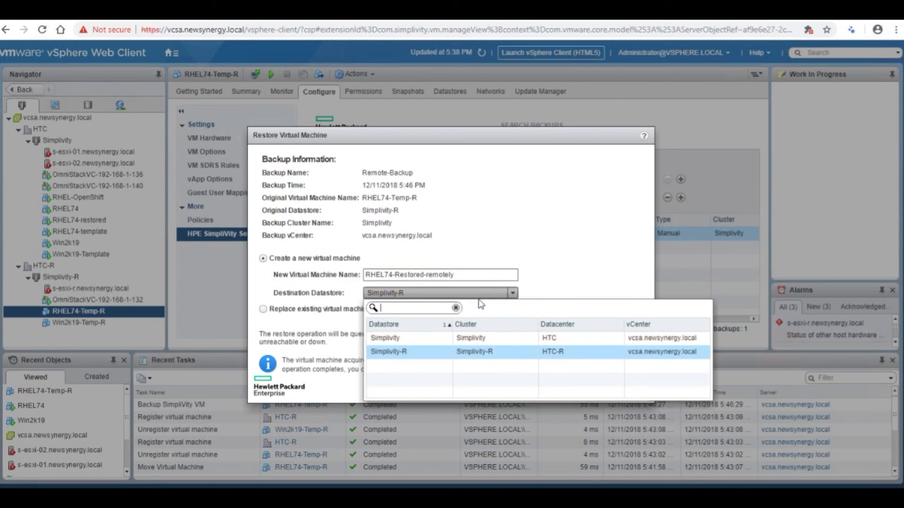
left_click(417, 339)
left_click(574, 395)
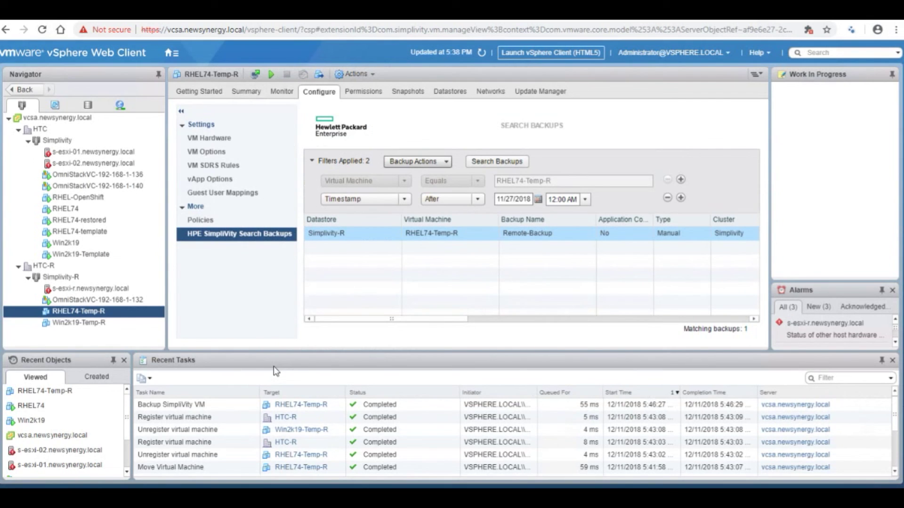